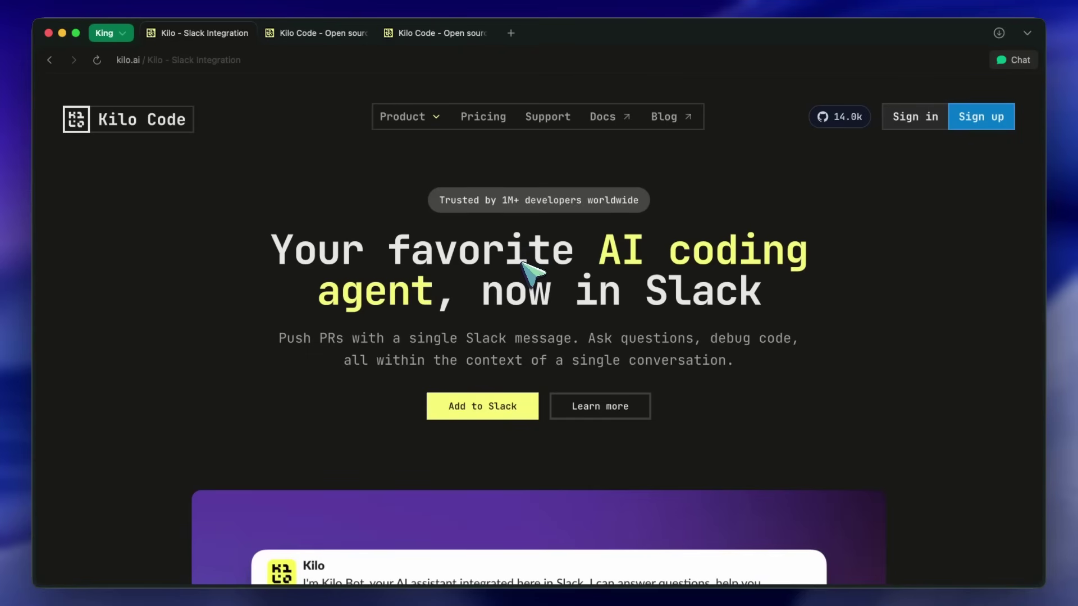
- Scroll through the Slack Integration landing page and stop at the 'Fix bugs right in your threads' section
{"action": "scroll", "coordinate": [530, 273], "scroll_direction": "down", "scroll_amount": 3}
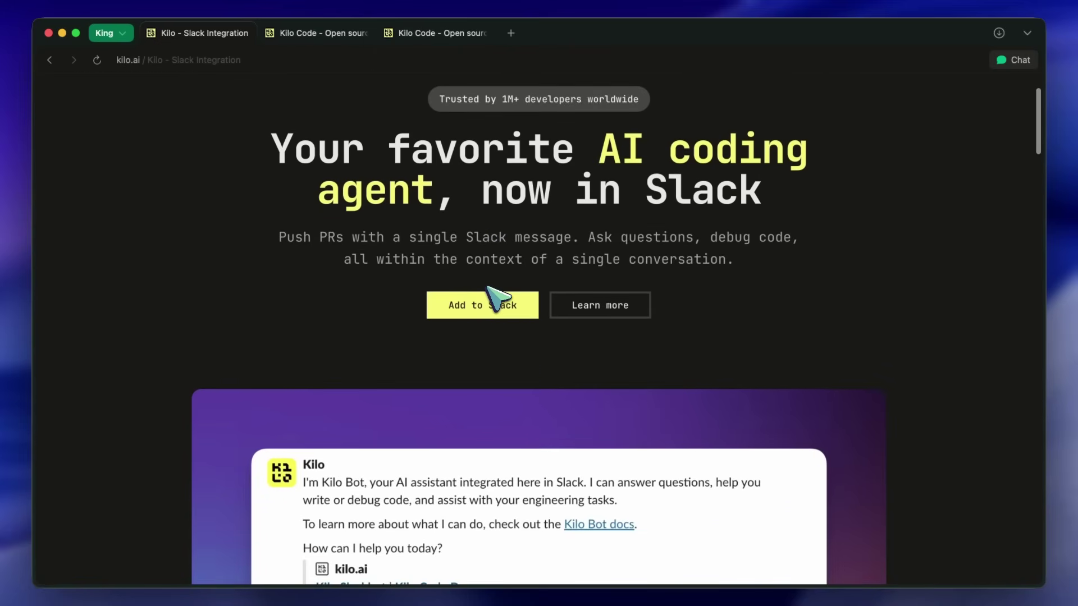
{"action": "scroll", "coordinate": [498, 297], "scroll_direction": "down", "scroll_amount": 5}
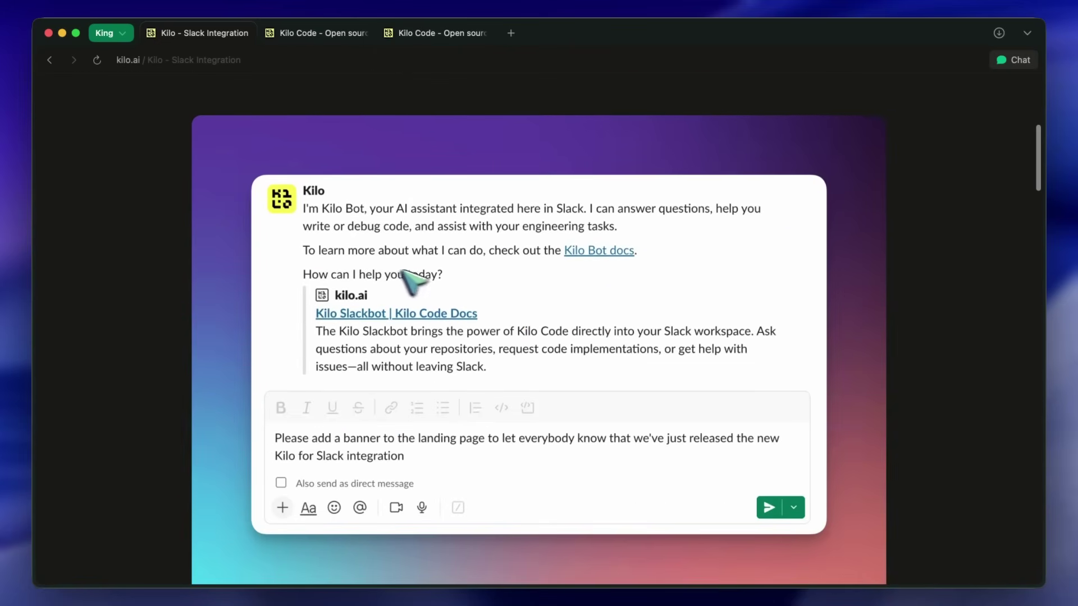
{"action": "scroll", "coordinate": [414, 273], "scroll_direction": "down", "scroll_amount": 1}
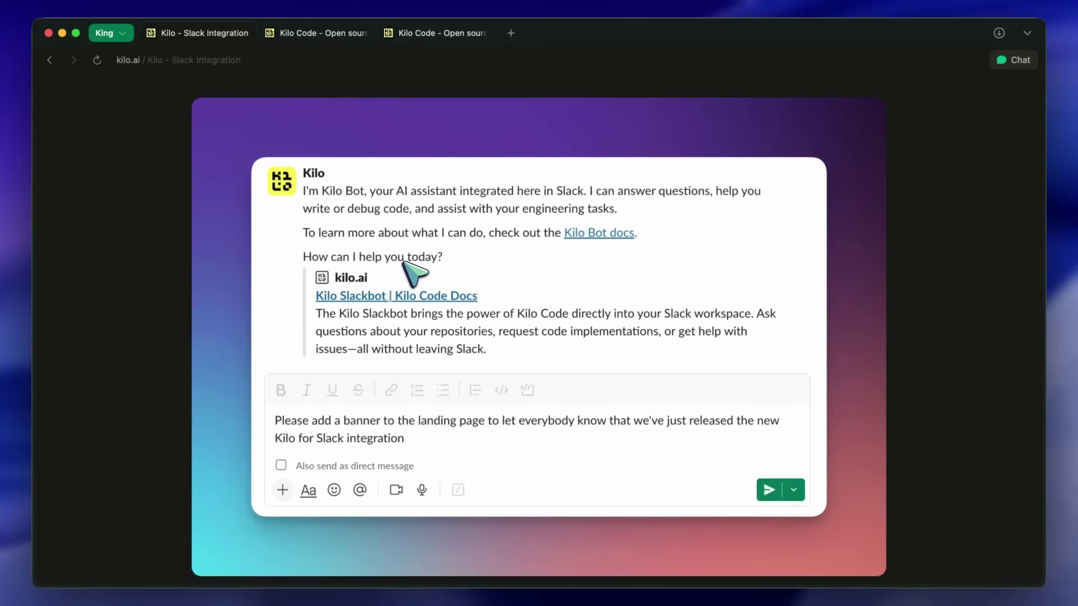
{"action": "scroll", "coordinate": [413, 272], "scroll_direction": "down", "scroll_amount": 2}
{"action": "scroll", "coordinate": [413, 273], "scroll_direction": "down", "scroll_amount": 8}
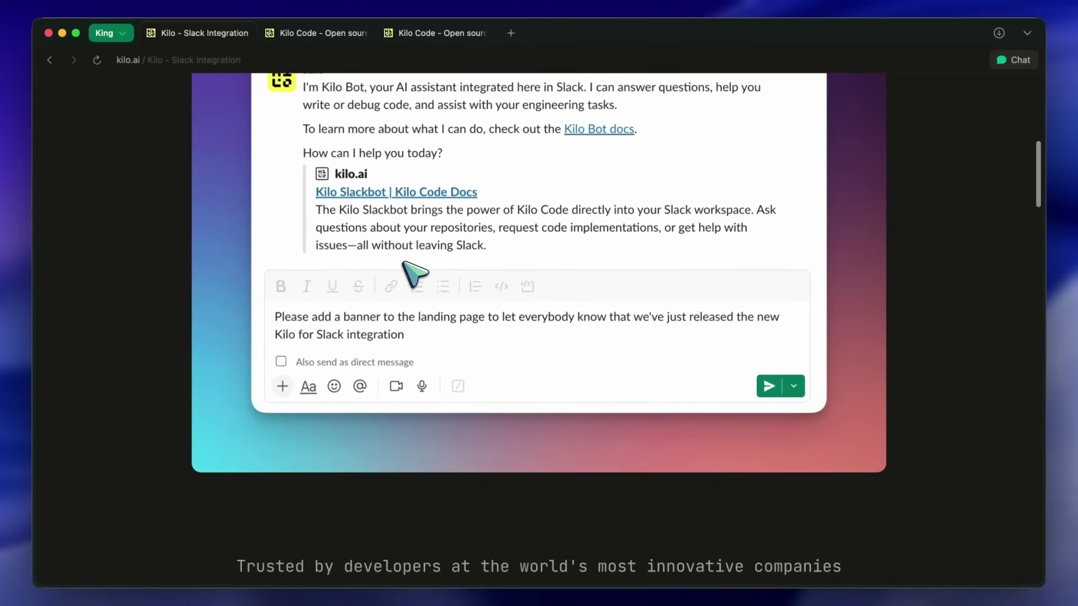
{"action": "scroll", "coordinate": [413, 272], "scroll_direction": "down", "scroll_amount": 10}
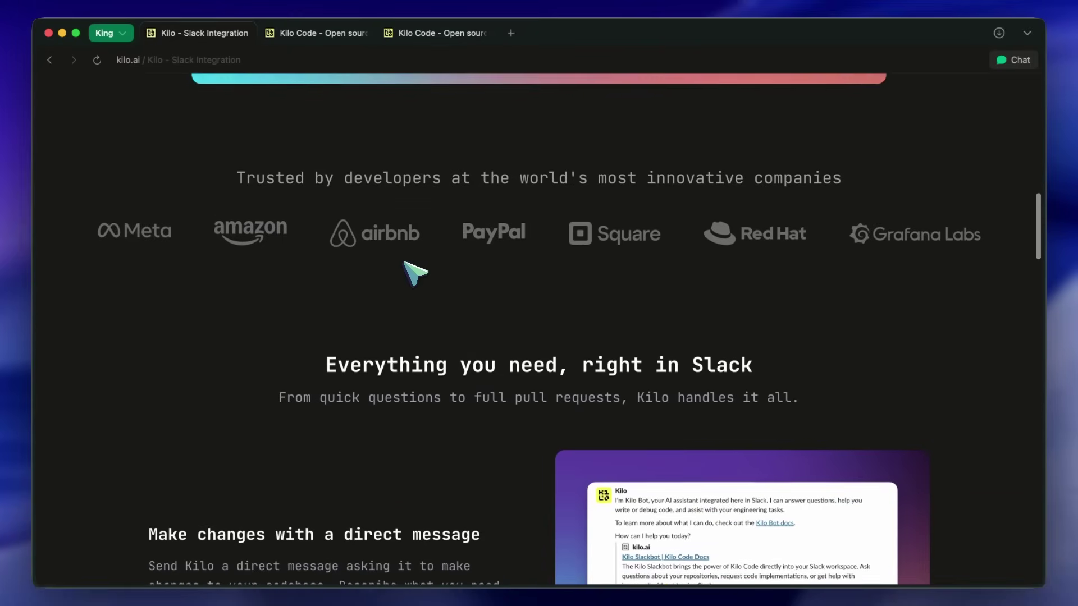
{"action": "scroll", "coordinate": [438, 274], "scroll_direction": "down", "scroll_amount": 20}
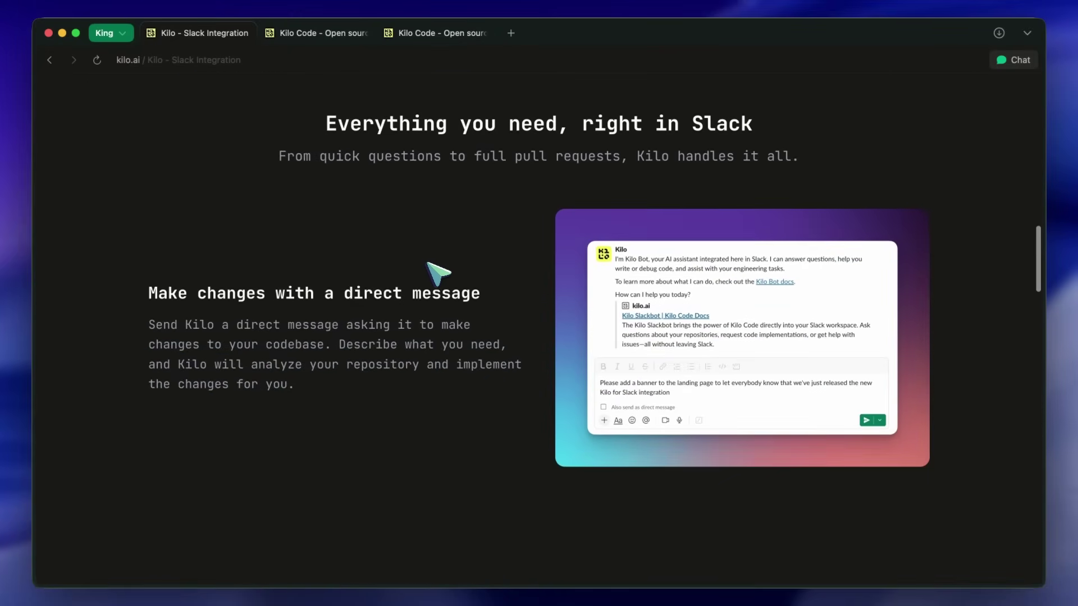
{"action": "scroll", "coordinate": [438, 273], "scroll_direction": "down", "scroll_amount": 18}
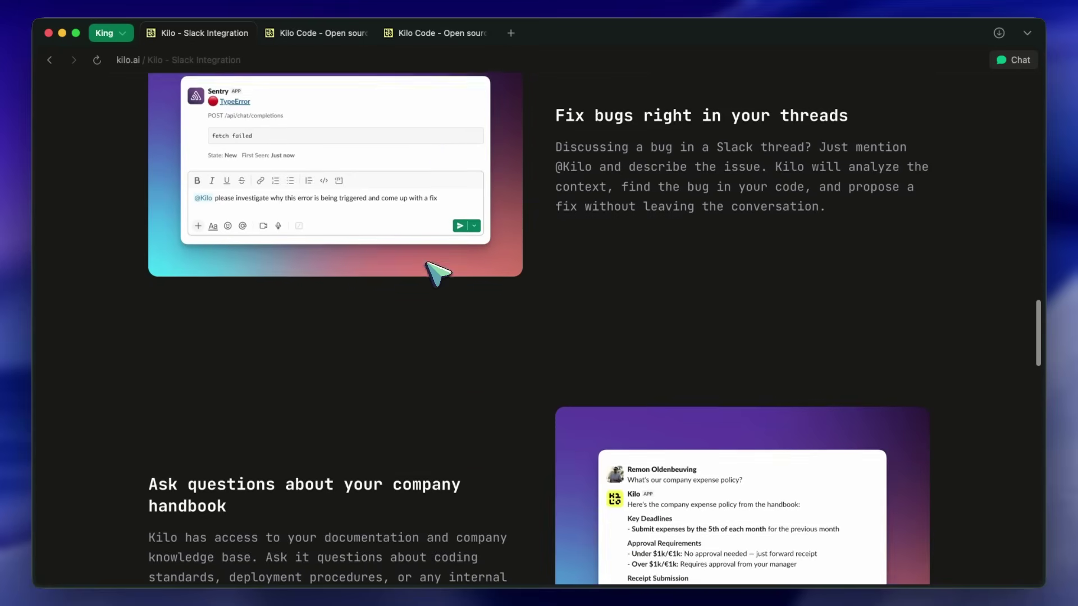
{"action": "scroll", "coordinate": [438, 273], "scroll_direction": "down", "scroll_amount": 19}
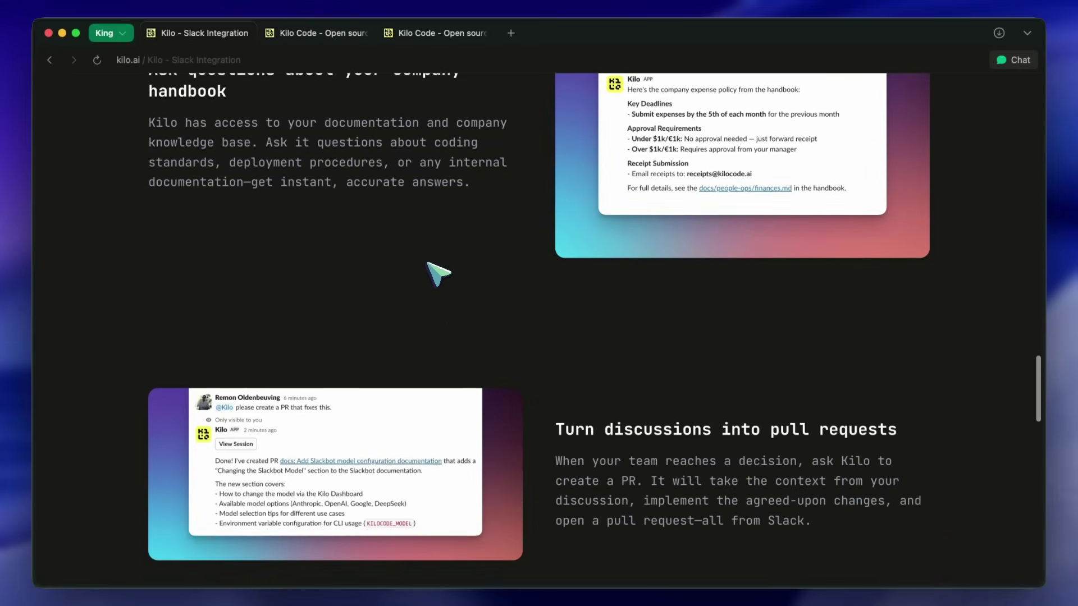
{"action": "scroll", "coordinate": [439, 246], "scroll_direction": "down", "scroll_amount": 1}
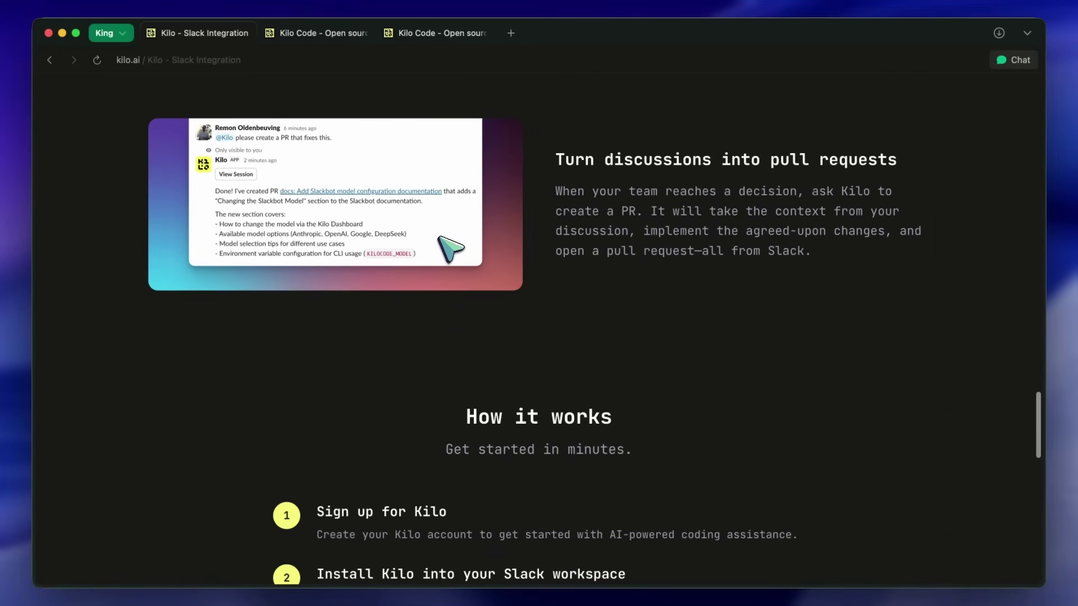
{"action": "scroll", "coordinate": [454, 221], "scroll_direction": "up", "scroll_amount": 20}
{"action": "scroll", "coordinate": [448, 209], "scroll_direction": "up", "scroll_amount": 4}
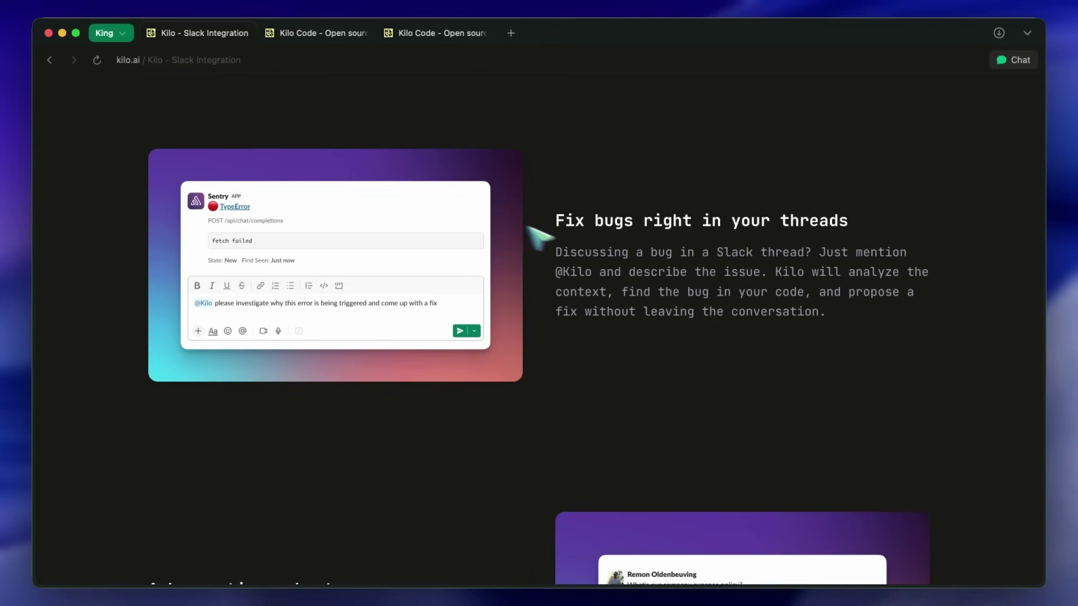
{"action": "scroll", "coordinate": [604, 261], "scroll_direction": "up", "scroll_amount": 20}
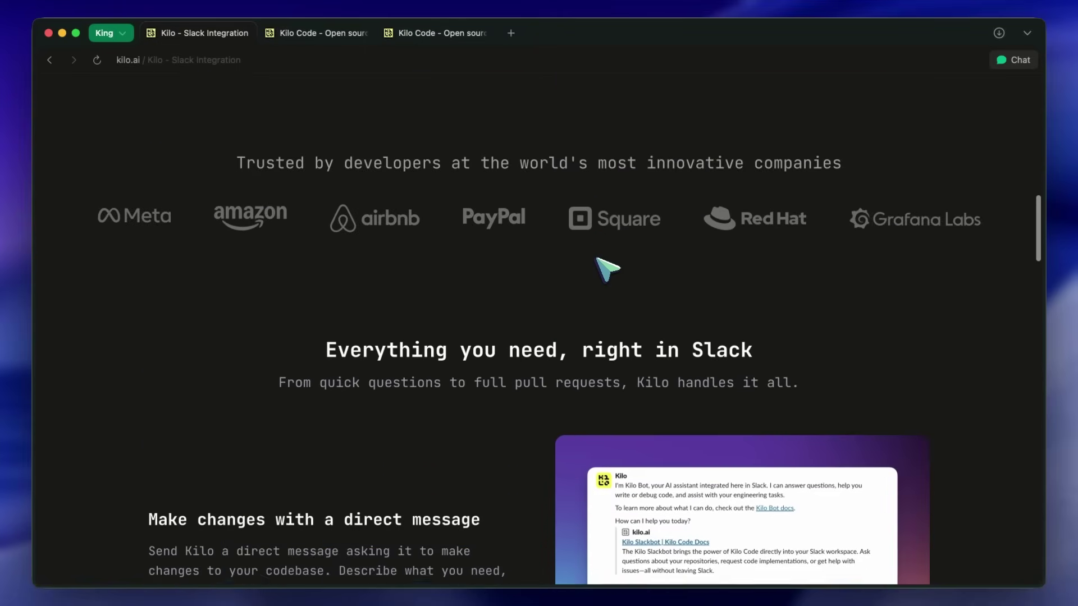
{"action": "scroll", "coordinate": [606, 269], "scroll_direction": "up", "scroll_amount": 15}
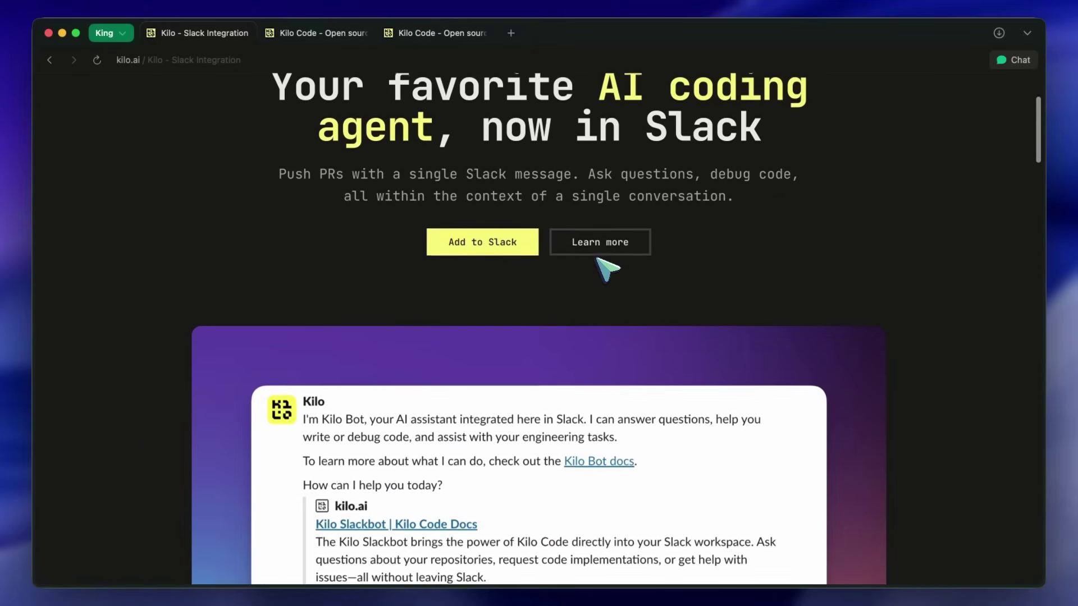
{"action": "scroll", "coordinate": [606, 233], "scroll_direction": "up", "scroll_amount": 3}
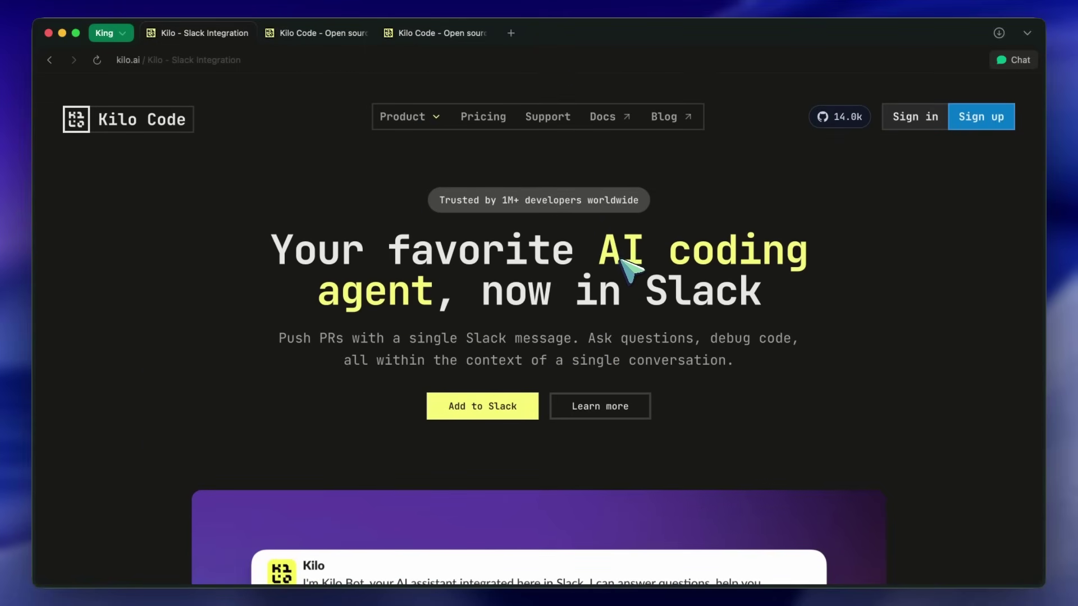
{"action": "scroll", "coordinate": [628, 271], "scroll_direction": "down", "scroll_amount": 2}
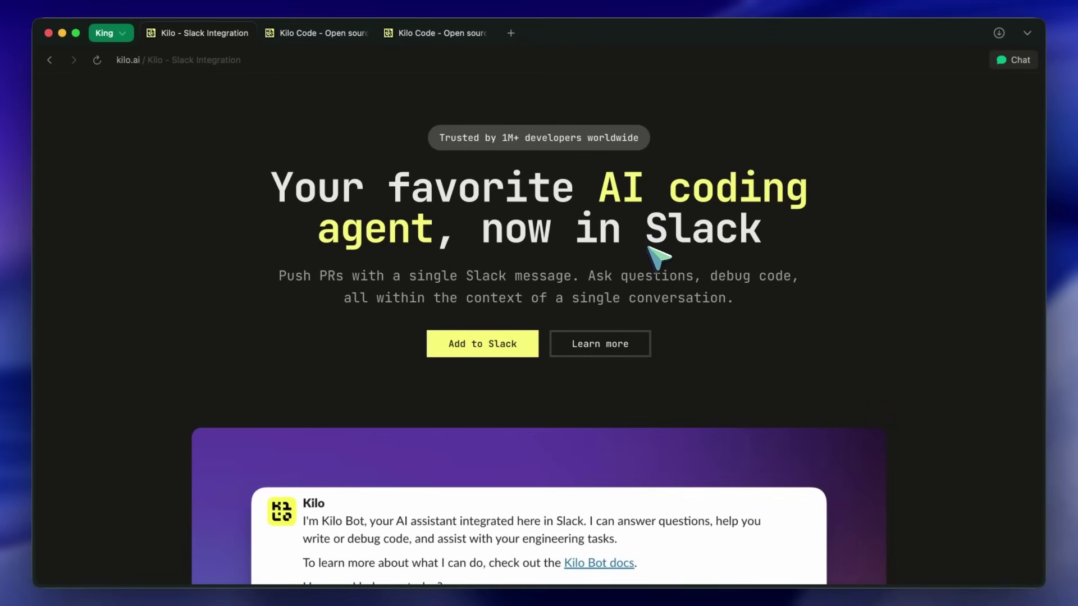
{"action": "scroll", "coordinate": [653, 252], "scroll_direction": "down", "scroll_amount": 6}
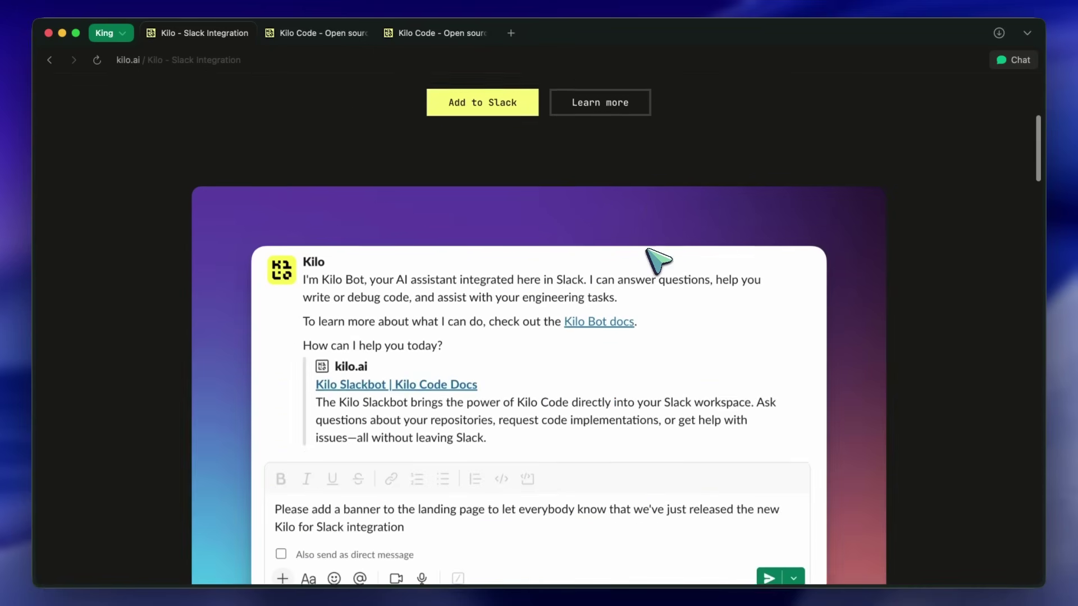
{"action": "scroll", "coordinate": [410, 337], "scroll_direction": "down", "scroll_amount": 14}
{"action": "scroll", "coordinate": [618, 325], "scroll_direction": "down", "scroll_amount": 6}
{"action": "scroll", "coordinate": [505, 346], "scroll_direction": "down", "scroll_amount": 2}
{"action": "scroll", "coordinate": [456, 345], "scroll_direction": "down", "scroll_amount": 13}
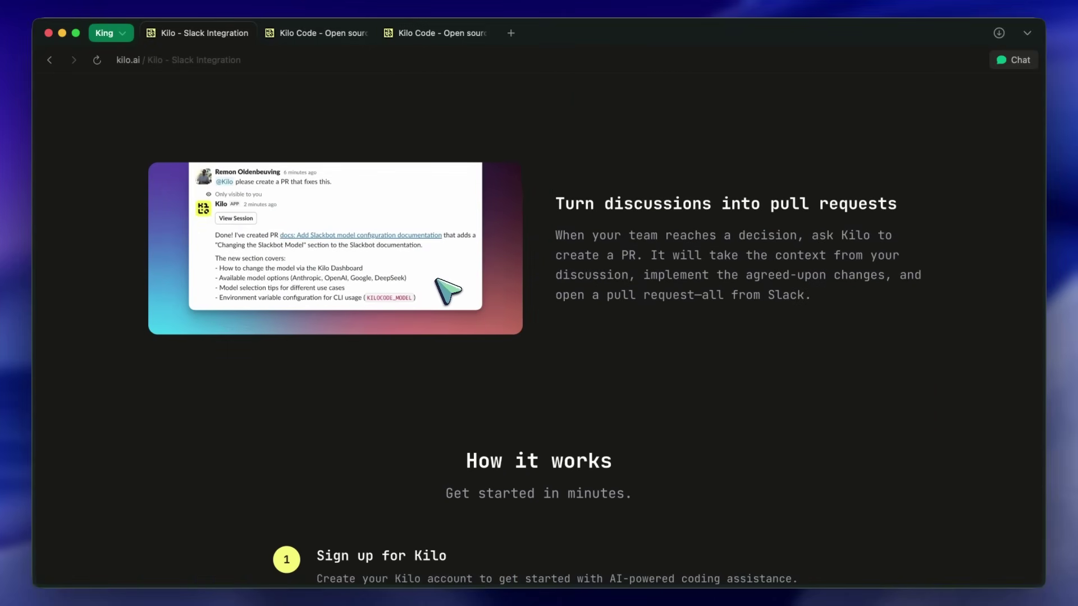
{"action": "scroll", "coordinate": [443, 288], "scroll_direction": "up", "scroll_amount": 6}
{"action": "scroll", "coordinate": [444, 292], "scroll_direction": "up", "scroll_amount": 15}
{"action": "scroll", "coordinate": [445, 291], "scroll_direction": "up", "scroll_amount": 8}
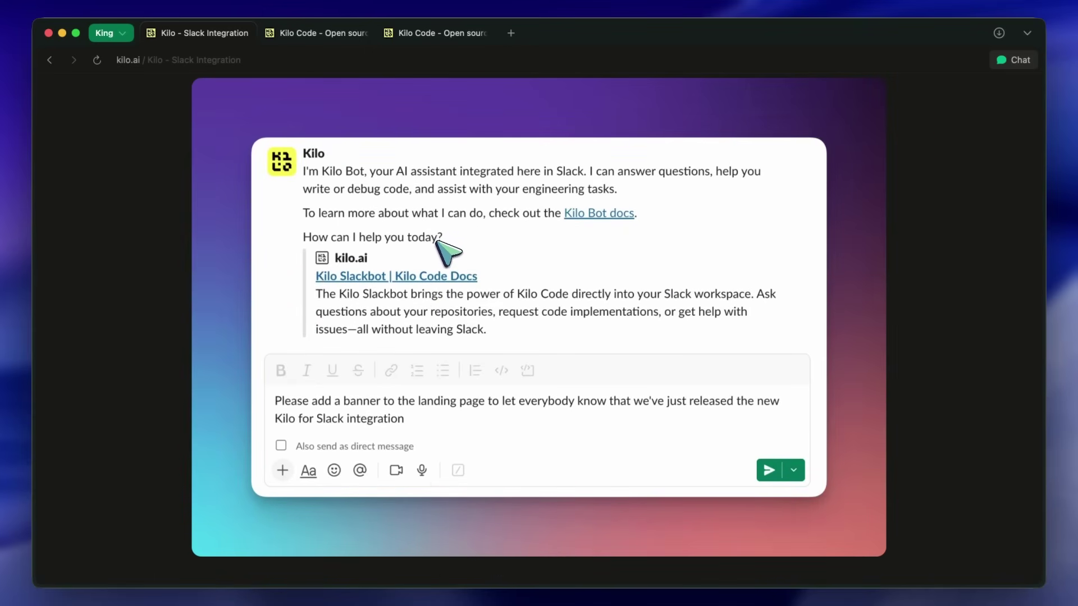
{"action": "scroll", "coordinate": [432, 242], "scroll_direction": "up", "scroll_amount": 1}
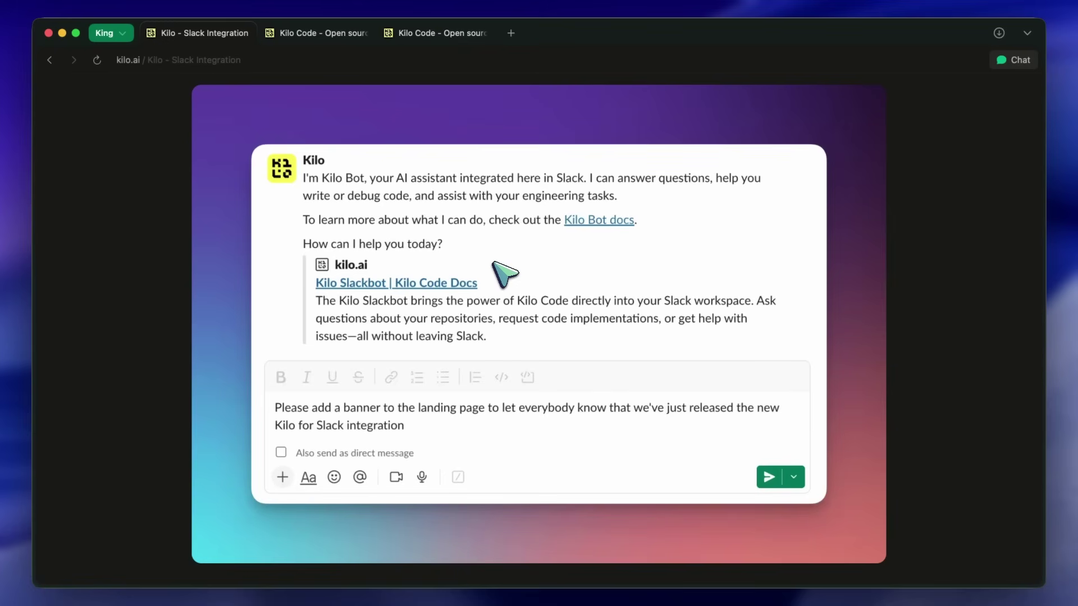
{"action": "scroll", "coordinate": [457, 278], "scroll_direction": "down", "scroll_amount": 10}
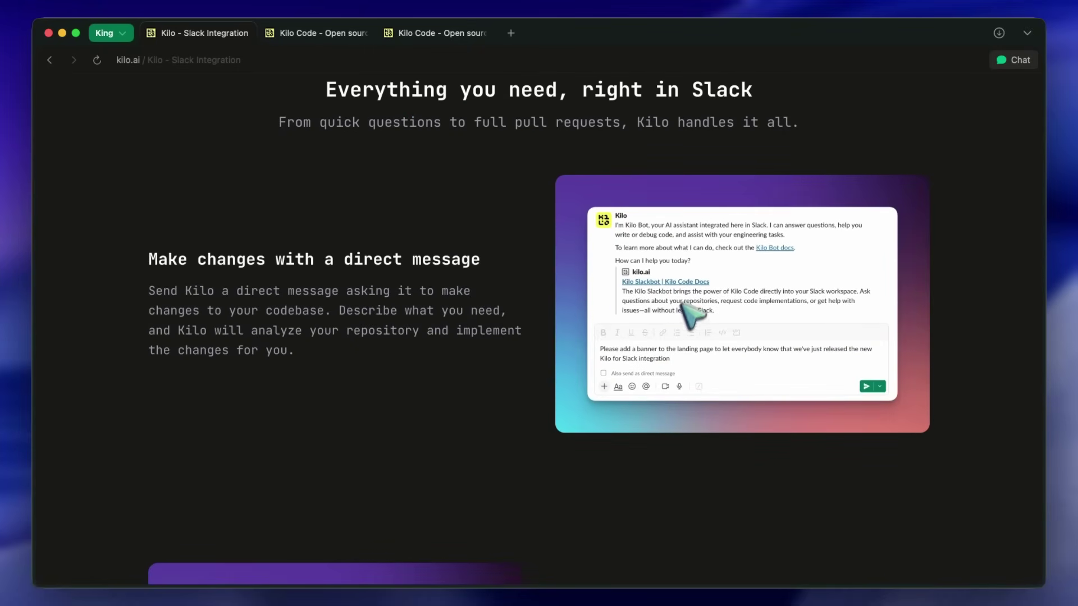
{"action": "scroll", "coordinate": [741, 294], "scroll_direction": "down", "scroll_amount": 7}
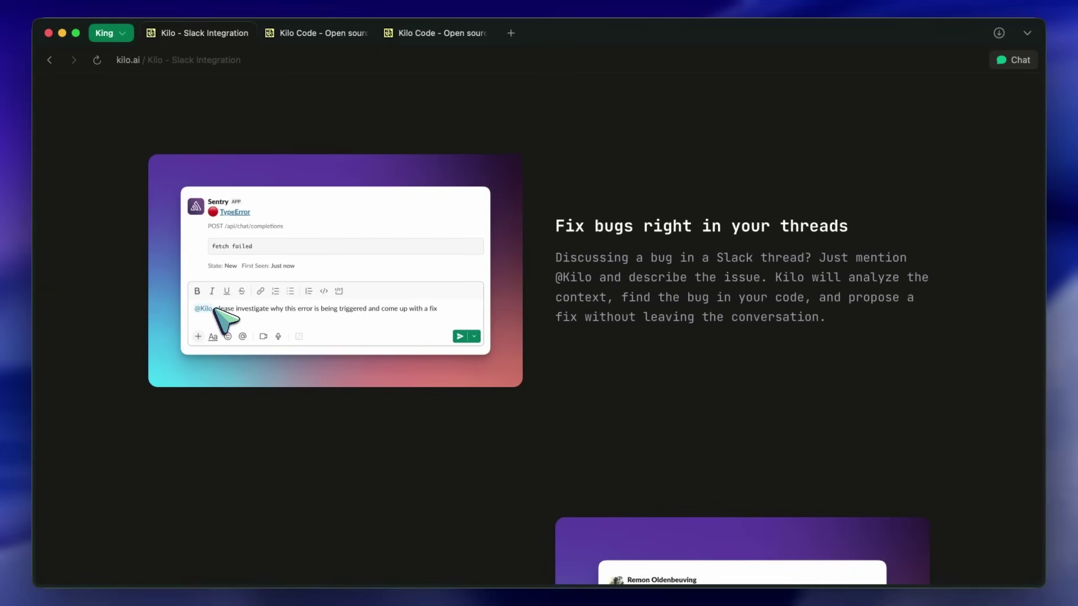
- Highlight the thread bug-fixing description paragraph, then scroll back up to the page hero
{"action": "scroll", "coordinate": [223, 318], "scroll_direction": "down", "scroll_amount": 1}
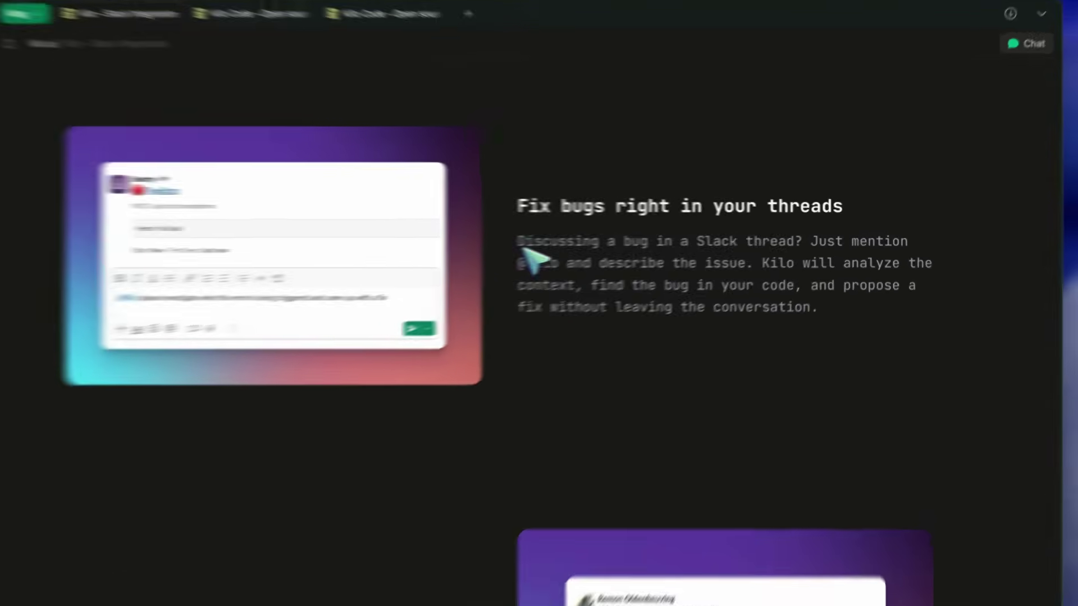
{"action": "left_click_drag", "start_coordinate": [556, 238], "coordinate": [762, 273]}
{"action": "left_click_drag", "start_coordinate": [712, 297], "coordinate": [675, 277]}
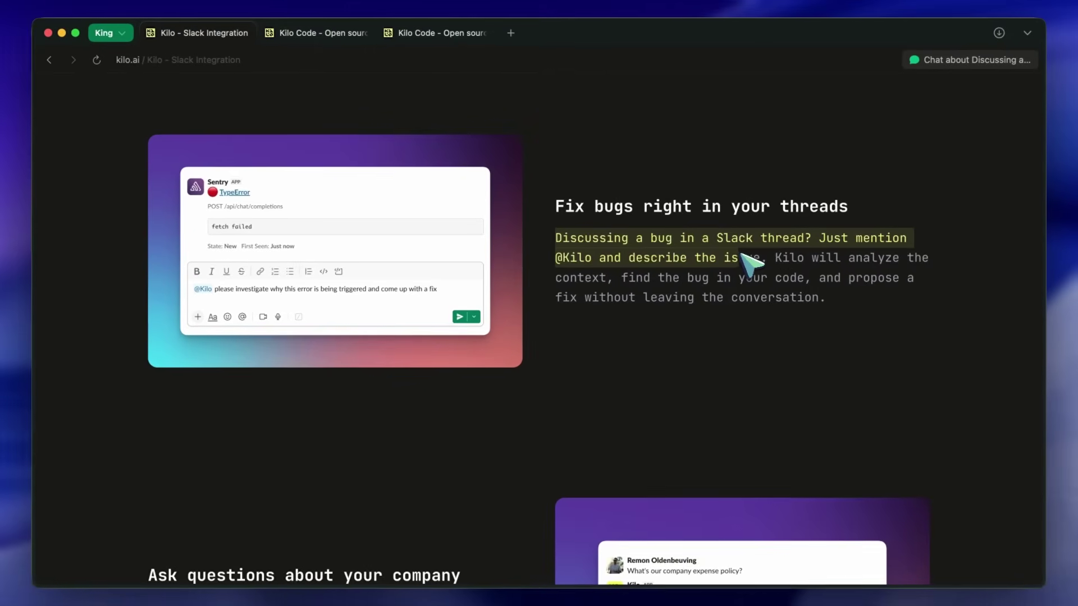
{"action": "left_click_drag", "start_coordinate": [741, 254], "coordinate": [837, 296]}
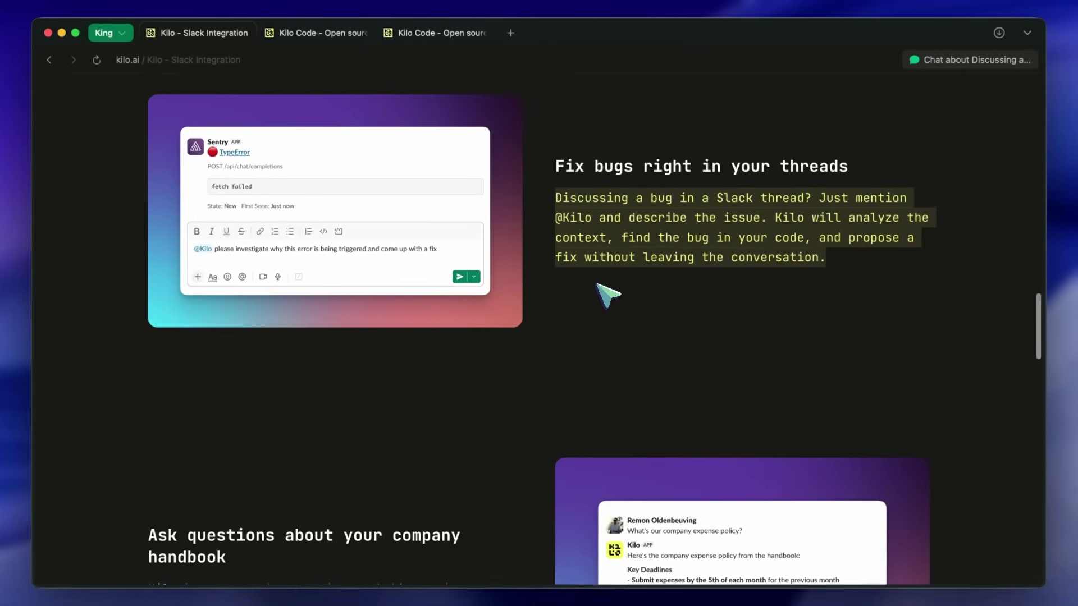
{"action": "scroll", "coordinate": [599, 285], "scroll_direction": "up", "scroll_amount": 15}
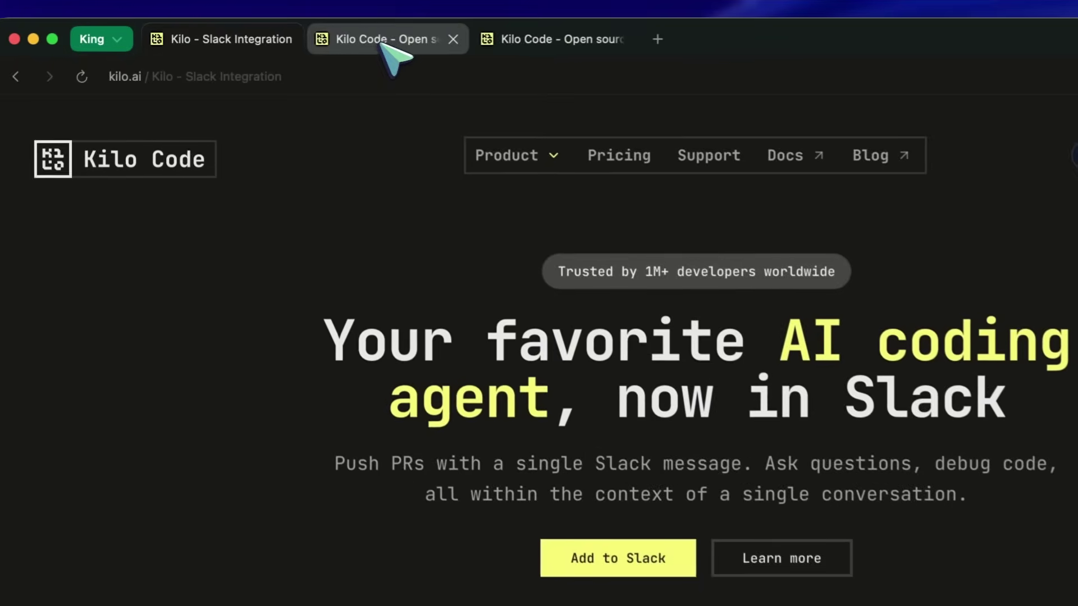
- Go to the app.kilo.ai Integrations page and open Manage Integration on the Slack card
{"action": "left_click", "coordinate": [317, 34]}
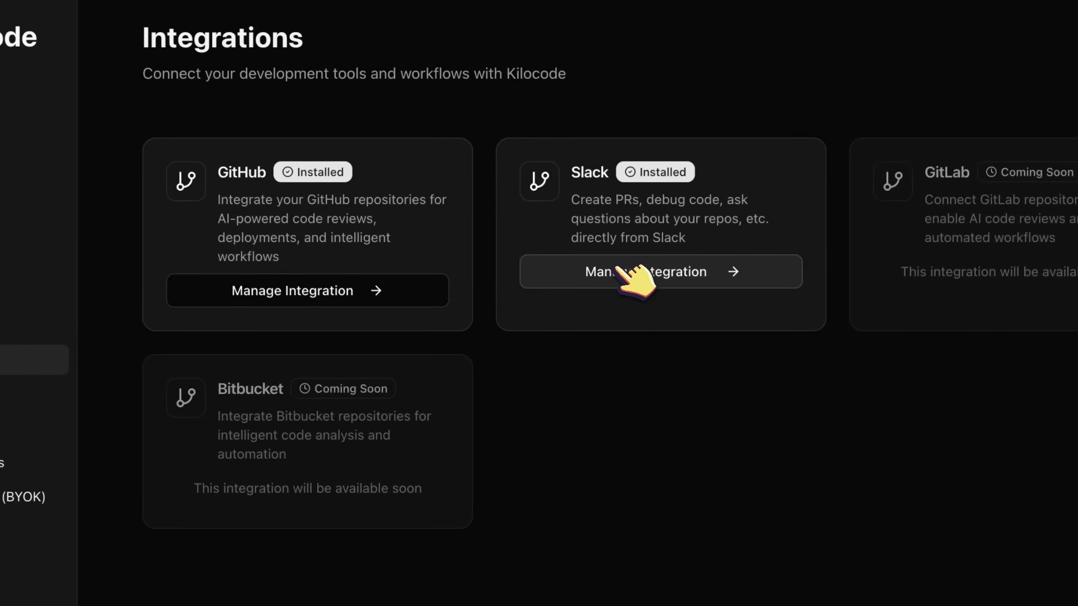
{"action": "left_click", "coordinate": [619, 270]}
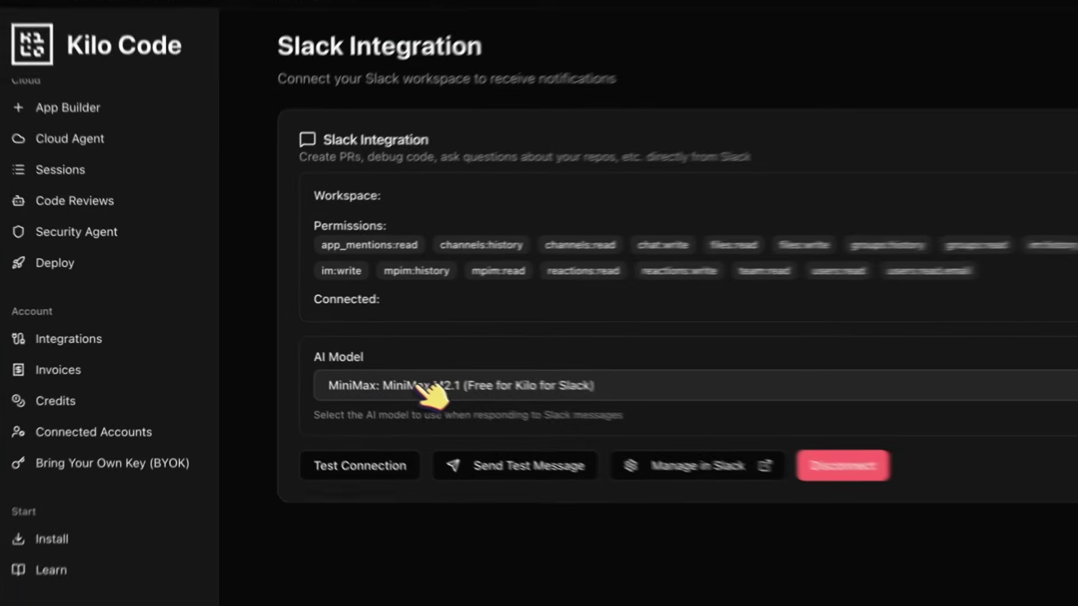
- Choose MiniMax M2.1 from the Slack integration's AI model list
{"action": "left_click", "coordinate": [373, 369]}
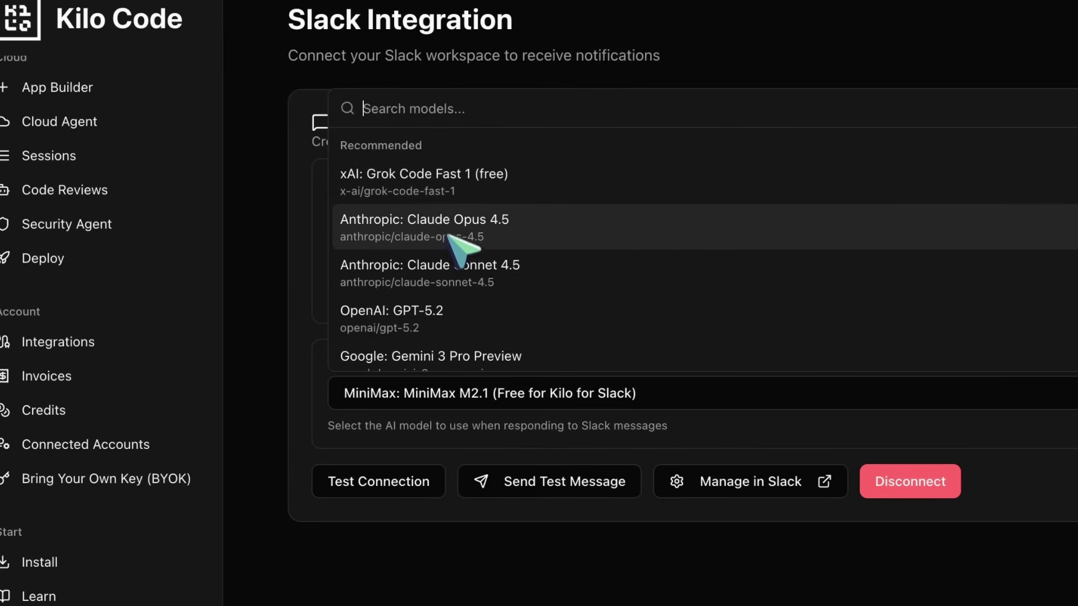
{"action": "scroll", "coordinate": [456, 320], "scroll_direction": "down", "scroll_amount": 5}
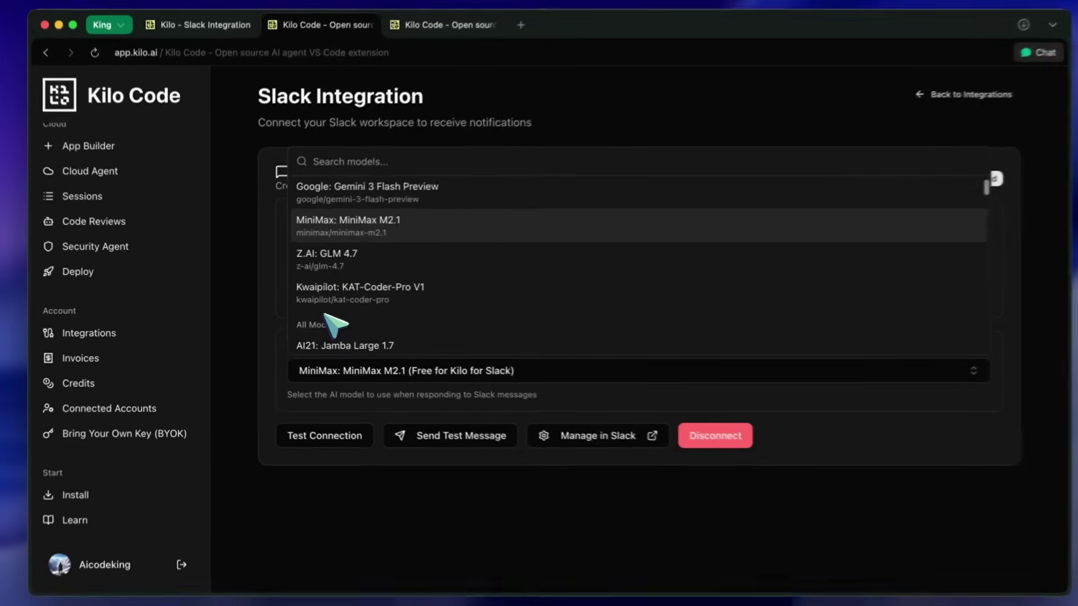
{"action": "scroll", "coordinate": [337, 292], "scroll_direction": "down", "scroll_amount": 5}
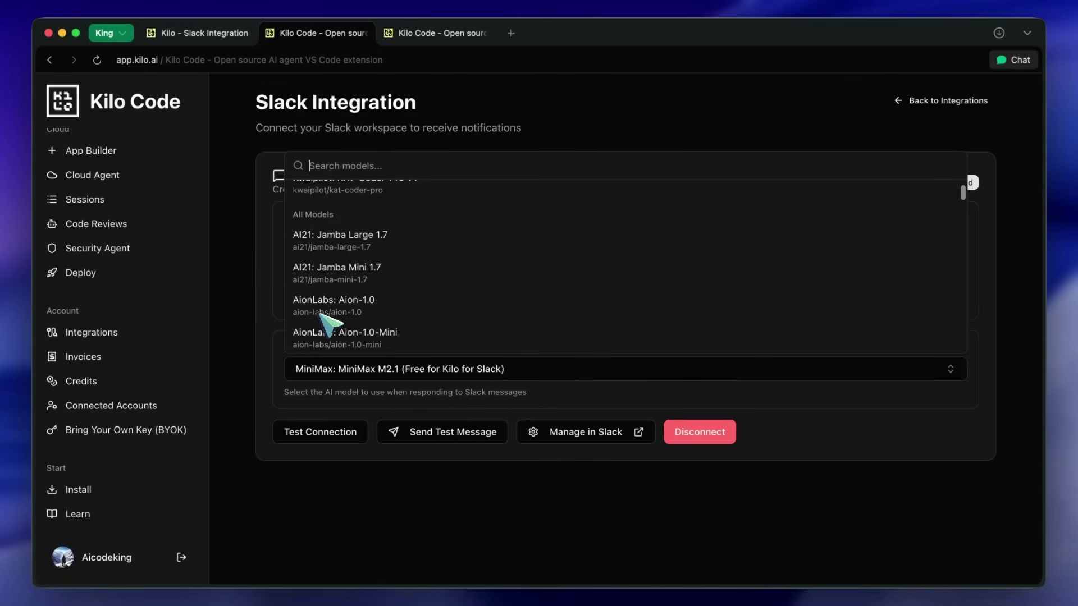
{"action": "scroll", "coordinate": [314, 308], "scroll_direction": "up", "scroll_amount": 10}
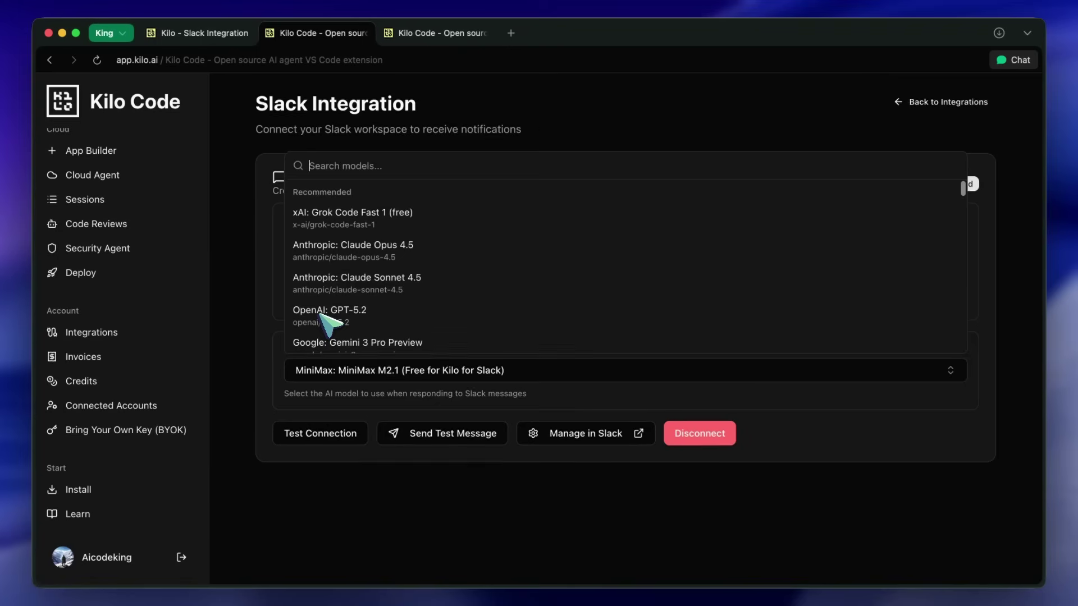
{"action": "scroll", "coordinate": [330, 324], "scroll_direction": "down", "scroll_amount": 4}
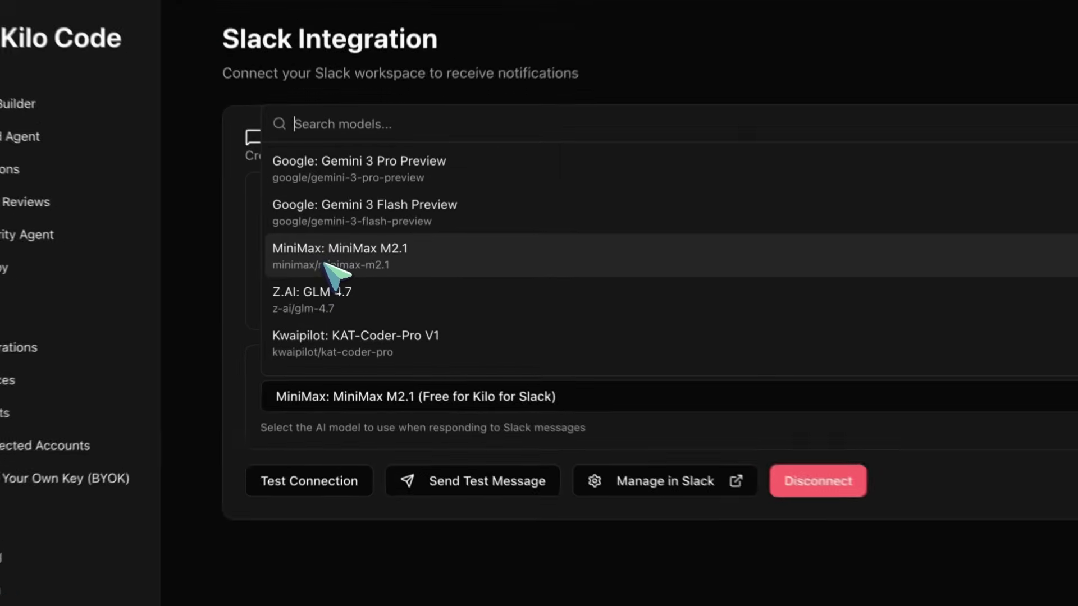
{"action": "left_click", "coordinate": [339, 268]}
- Select 'MiniMax: MiniMax M2.1 (Free for Kilo for Slack)' via a 'minim' search, then search models for 'opus'
{"action": "left_click", "coordinate": [359, 393]}
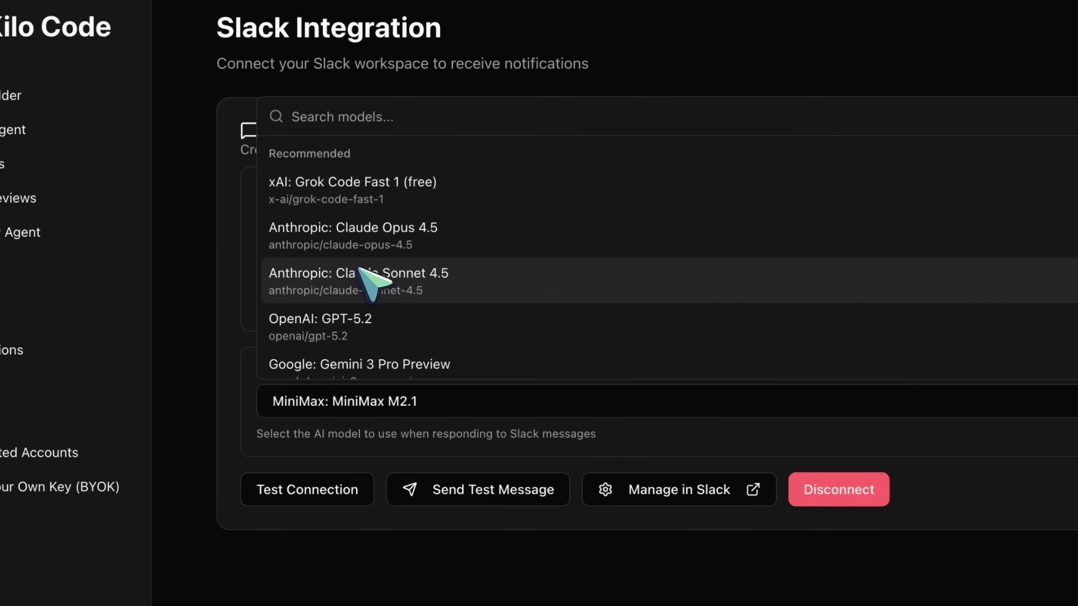
{"action": "type", "text": "mi"}
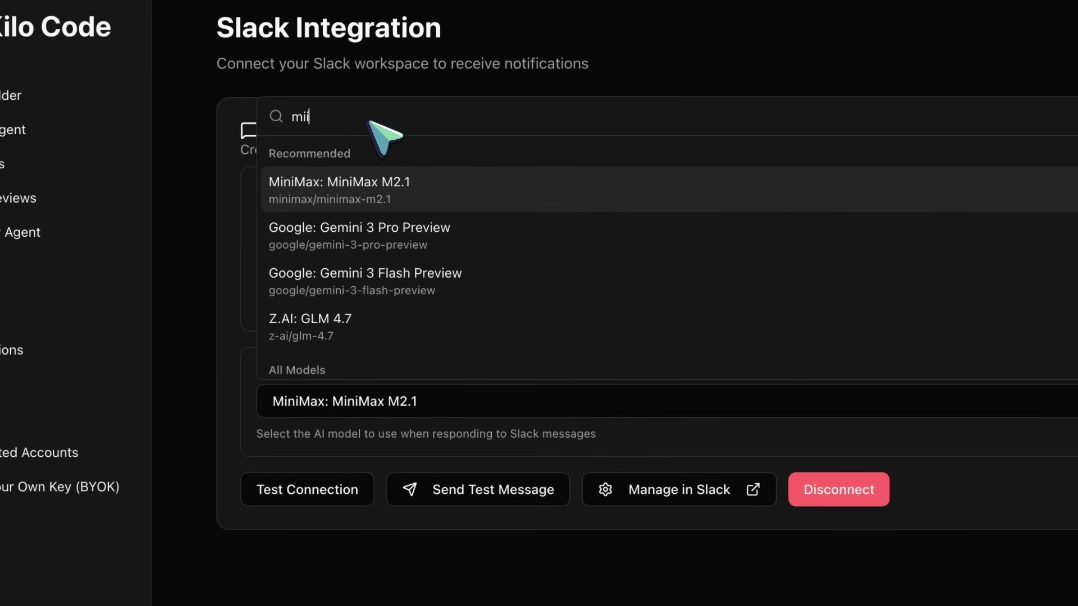
{"action": "type", "text": "nim"}
{"action": "scroll", "coordinate": [421, 336], "scroll_direction": "down", "scroll_amount": 3}
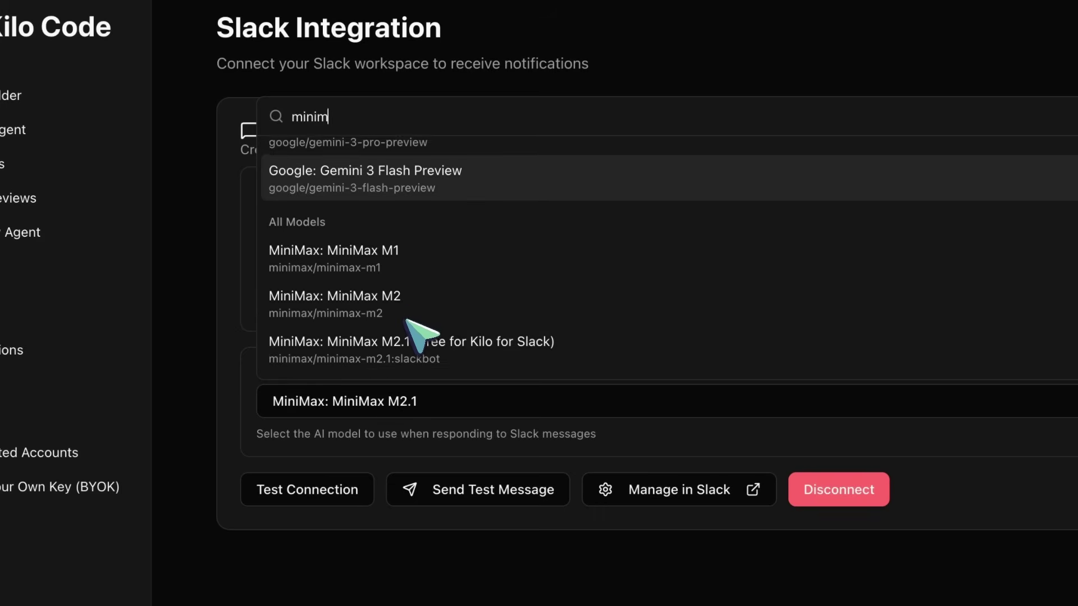
{"action": "left_click", "coordinate": [410, 303]}
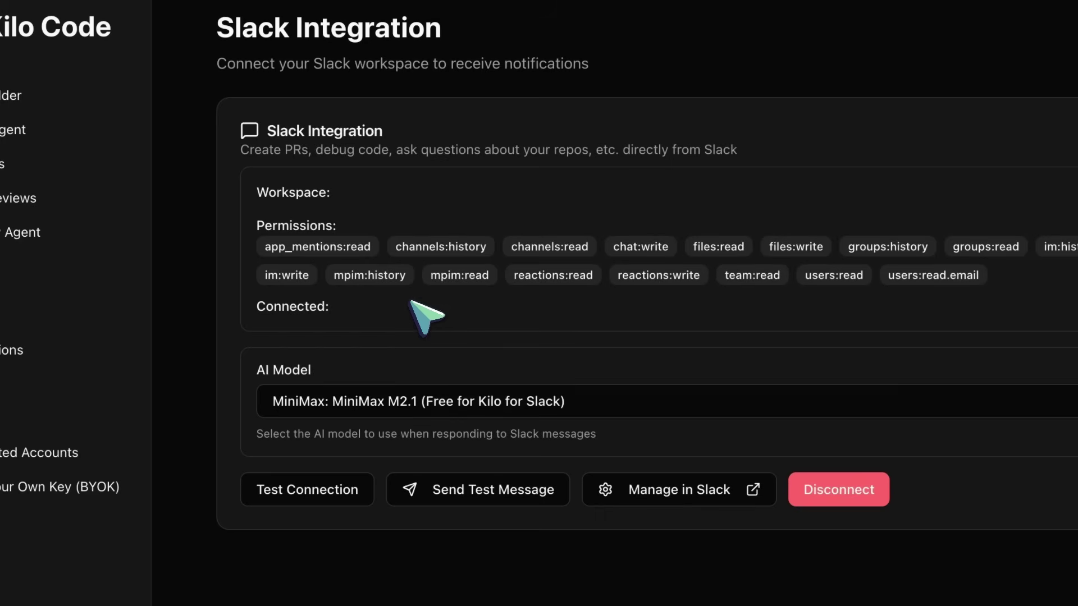
{"action": "left_click", "coordinate": [412, 405]}
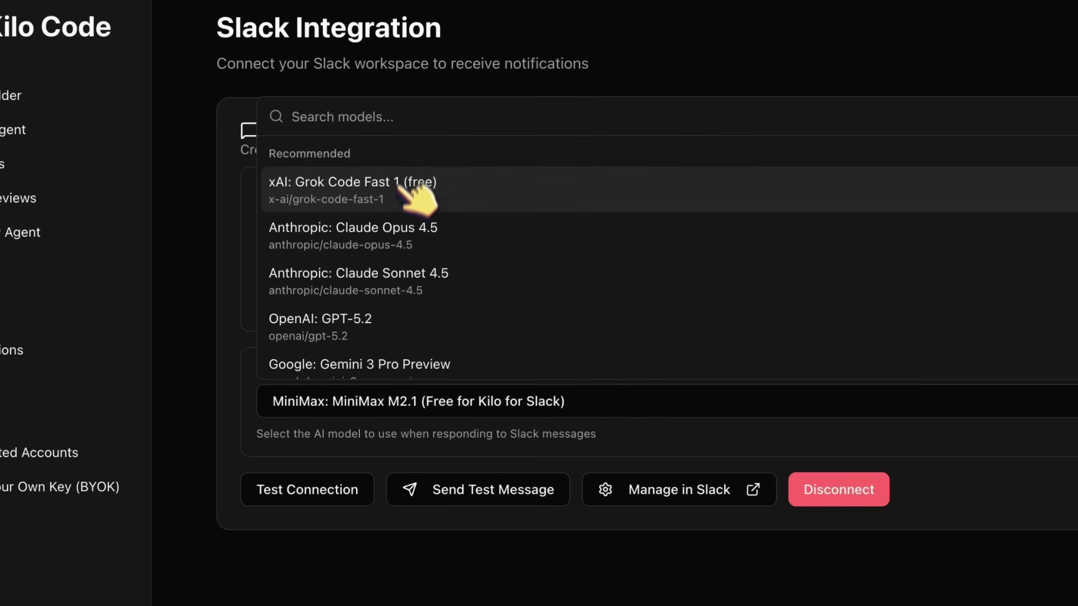
{"action": "type", "text": "opus"}
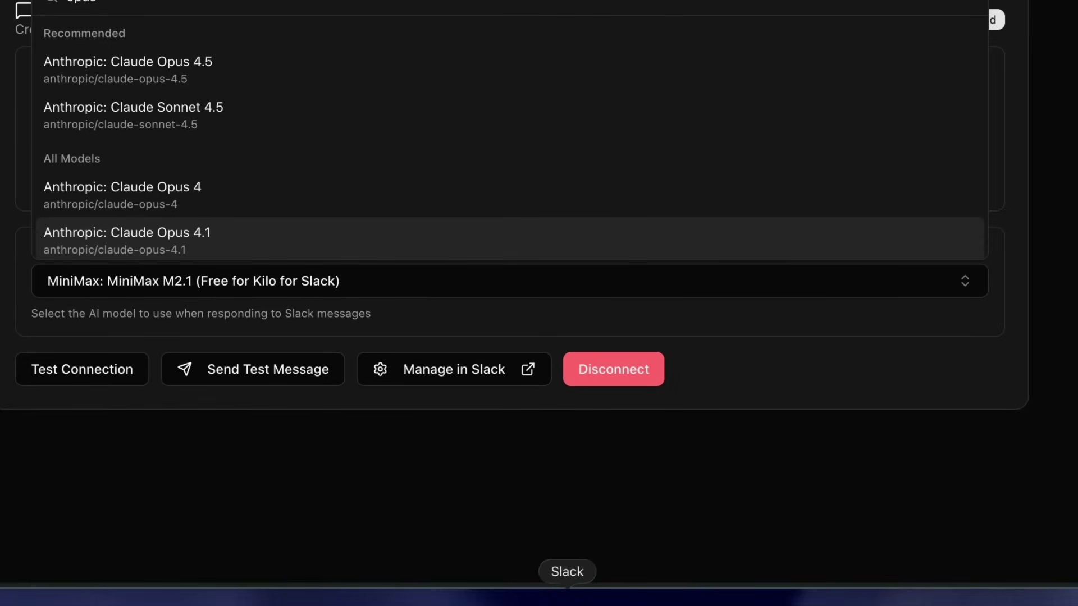
{"action": "left_click", "coordinate": [567, 596]}
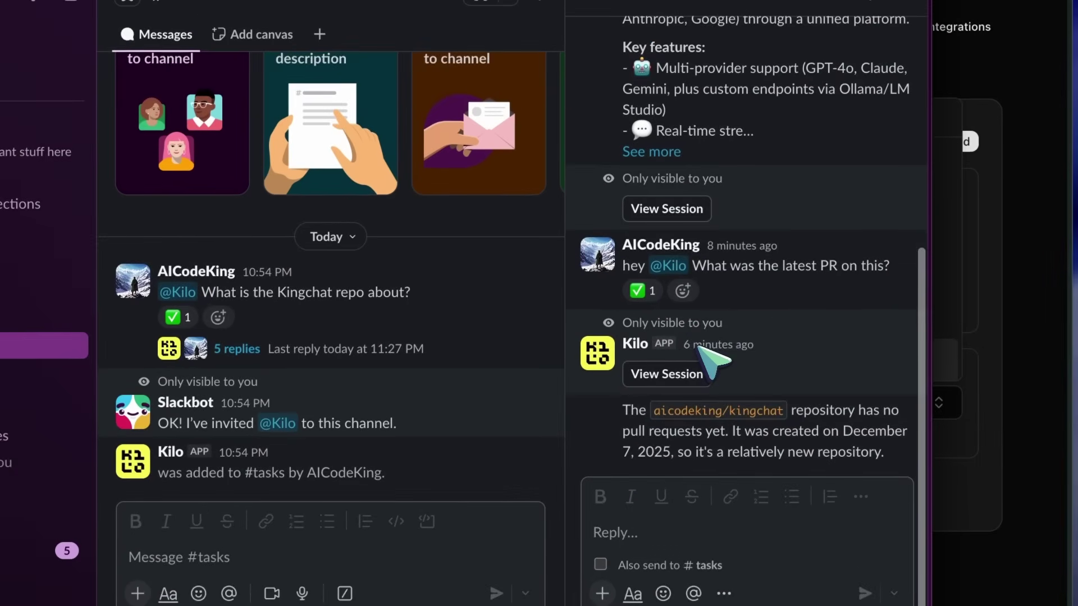
{"action": "scroll", "coordinate": [708, 353], "scroll_direction": "up", "scroll_amount": 2}
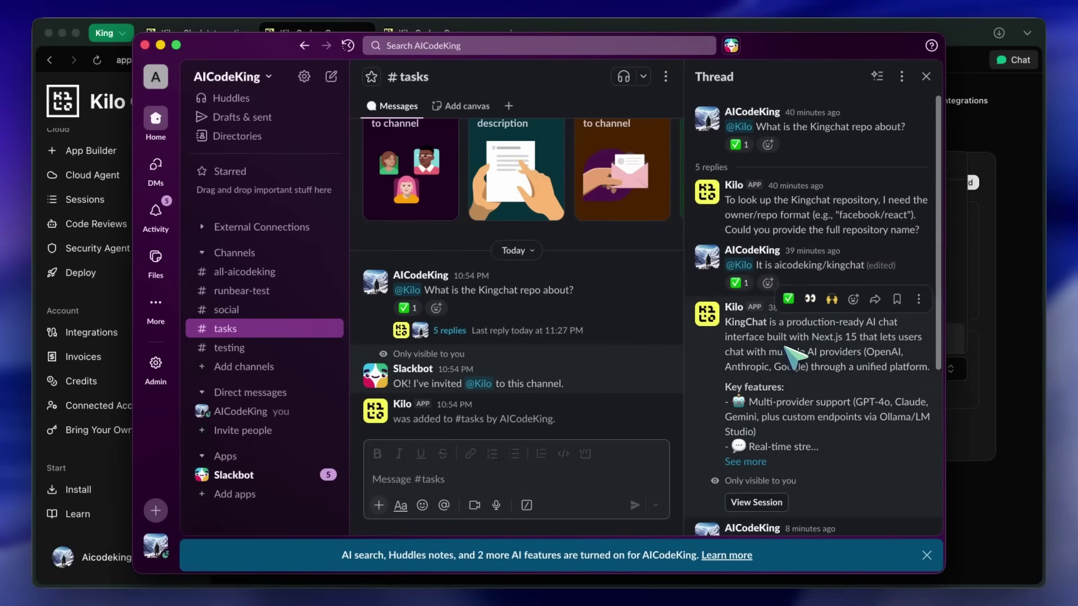
{"action": "scroll", "coordinate": [797, 357], "scroll_direction": "down", "scroll_amount": 5}
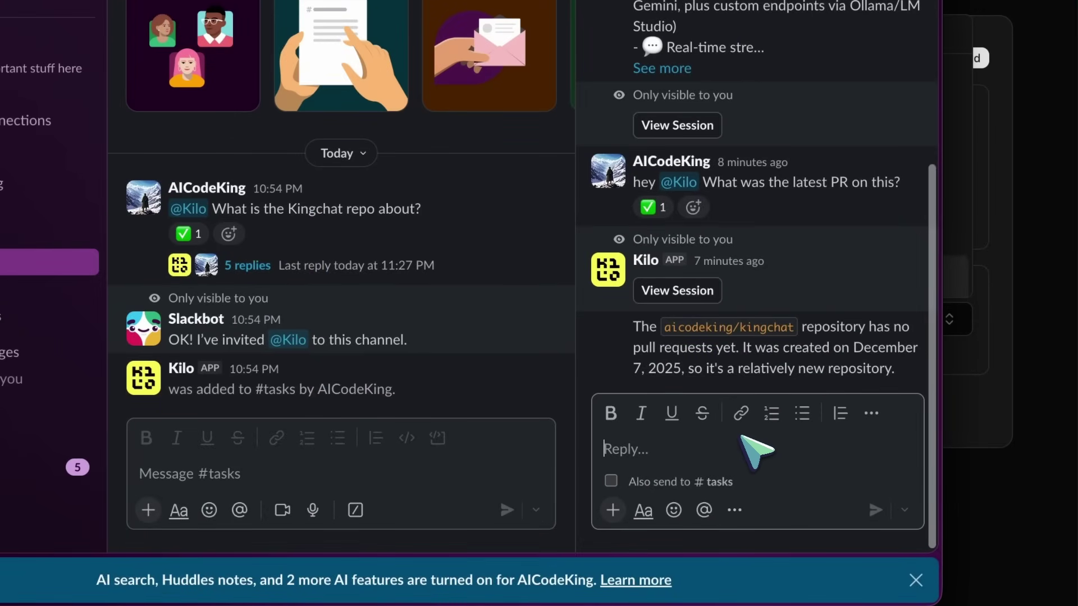
{"action": "type", "text": "@Kilo "}
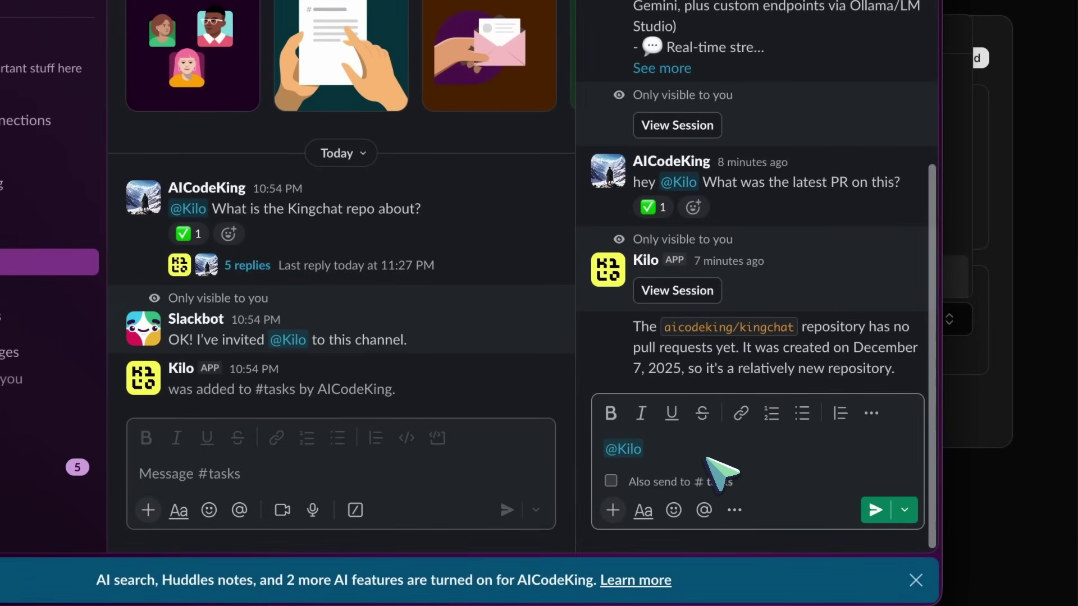
{"action": "type", "text": "Can you tell me about the Kingevals repo?"}
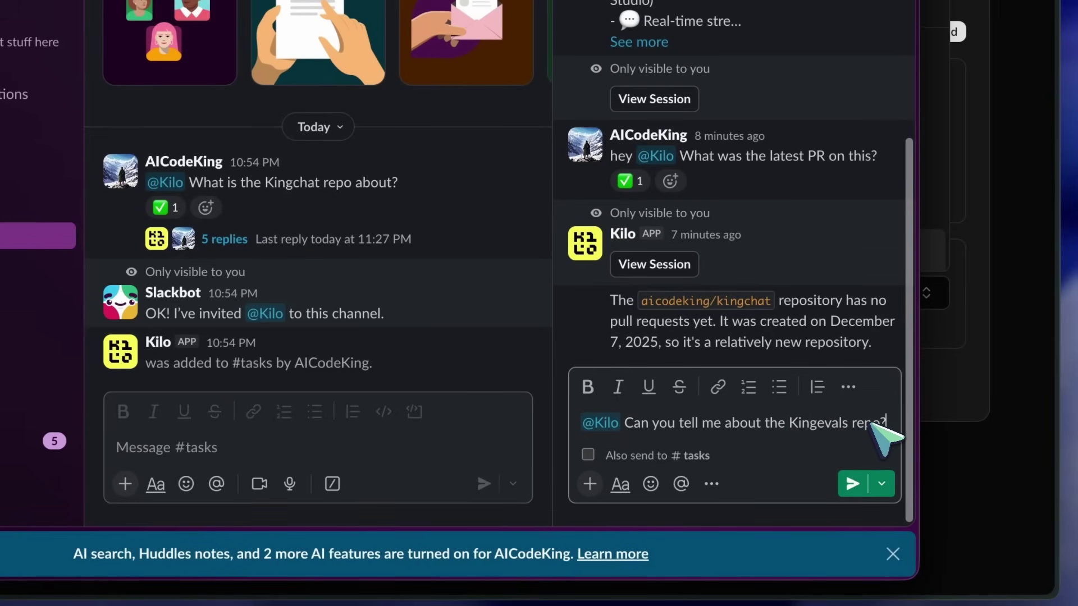
- Send the Kingevals question and select Kilo's reply asking for the owner/repo format
{"action": "key", "text": "Return"}
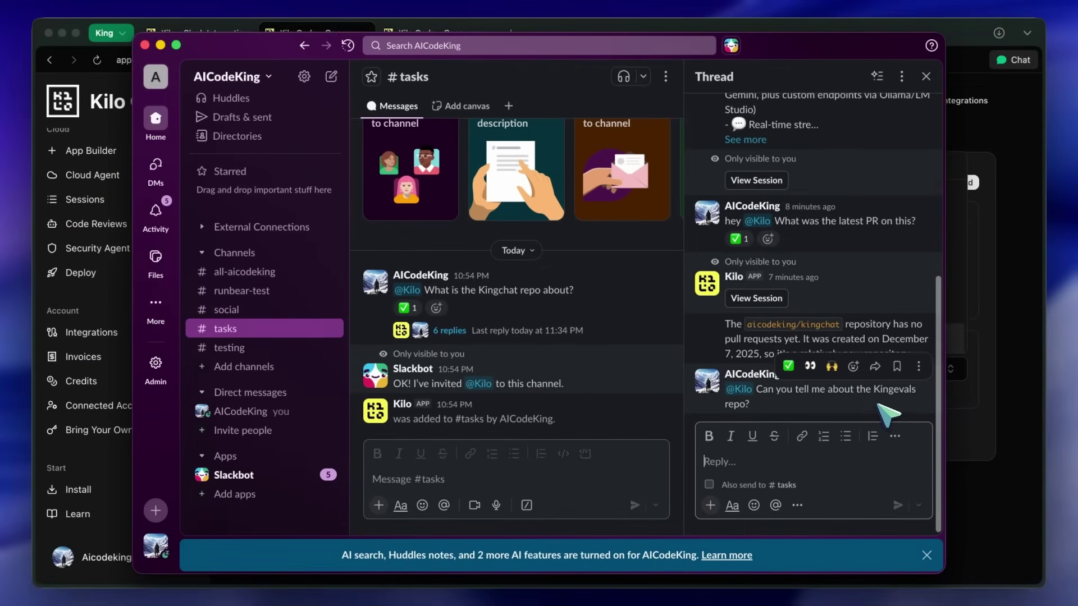
{"action": "mouse_move", "coordinate": [740, 399]}
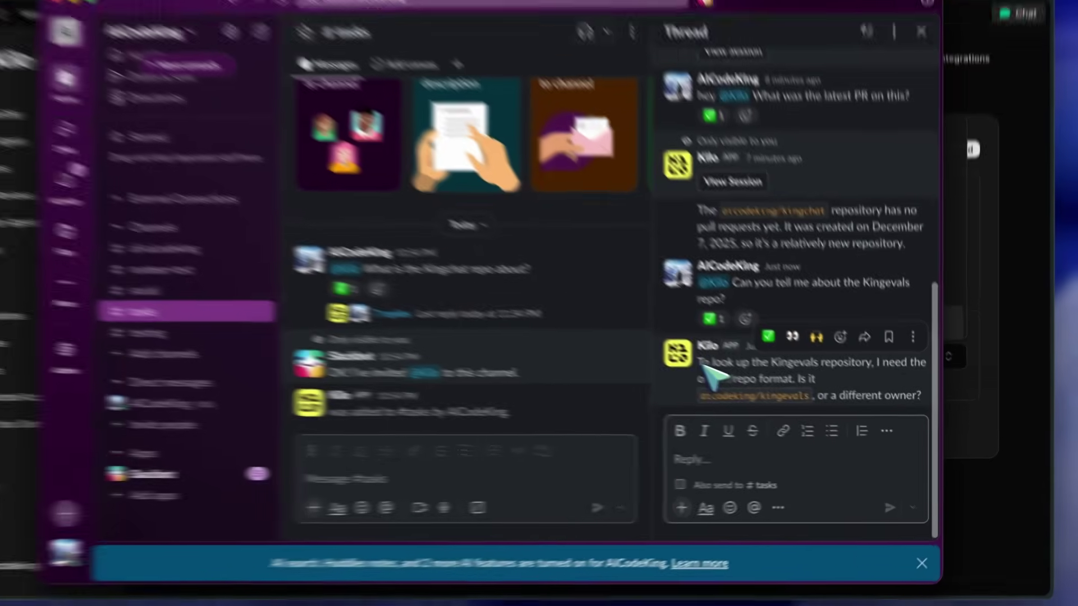
{"action": "left_click_drag", "start_coordinate": [724, 376], "coordinate": [768, 387]}
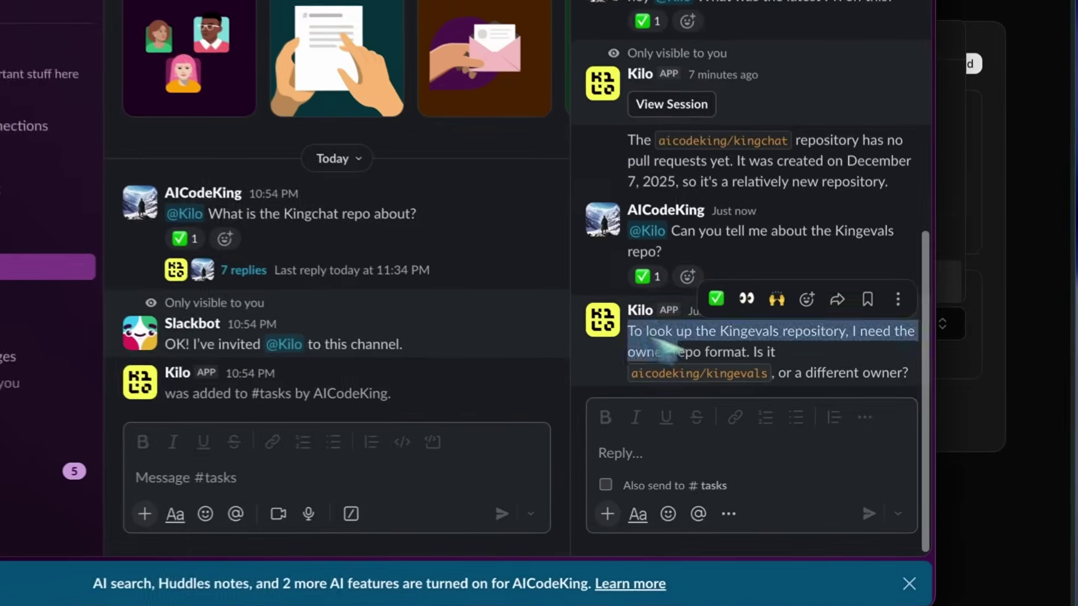
{"action": "left_click_drag", "start_coordinate": [674, 351], "coordinate": [871, 385]}
{"action": "left_click", "coordinate": [746, 373]}
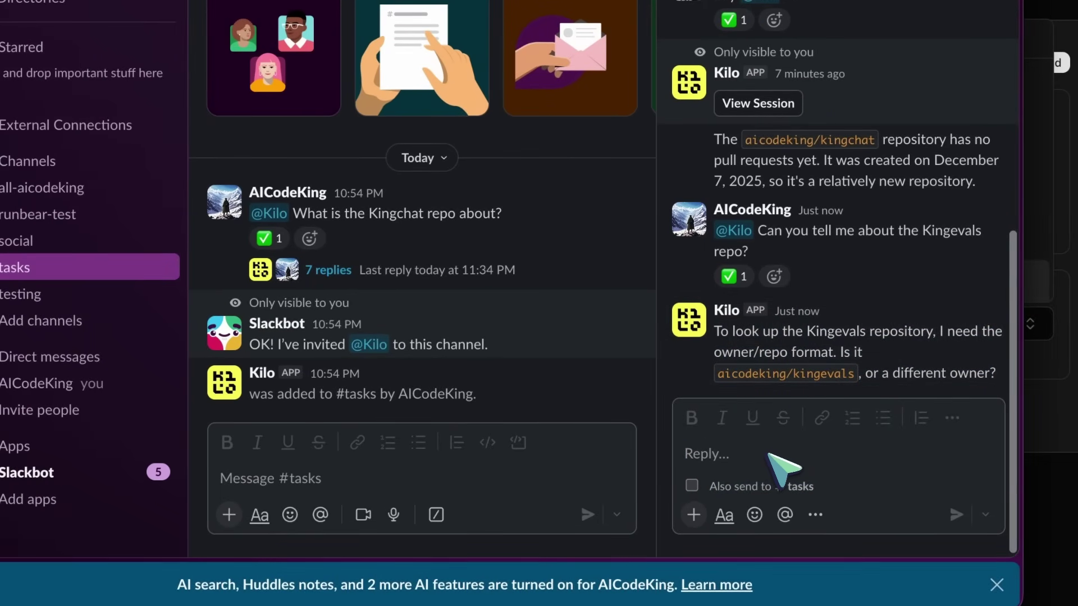
{"action": "left_click", "coordinate": [769, 455]}
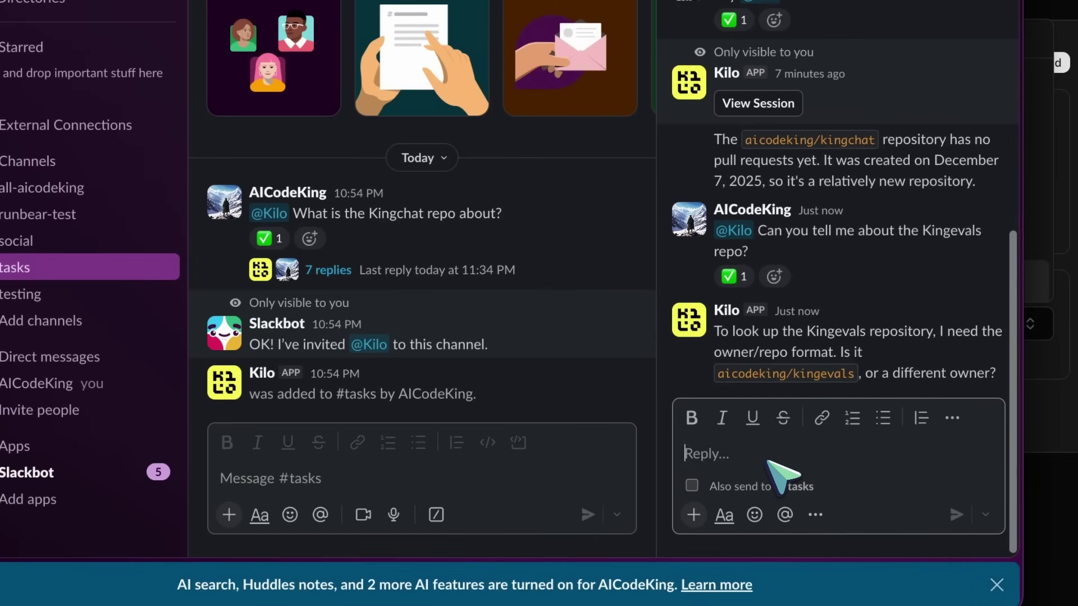
{"action": "type", "text": "@"}
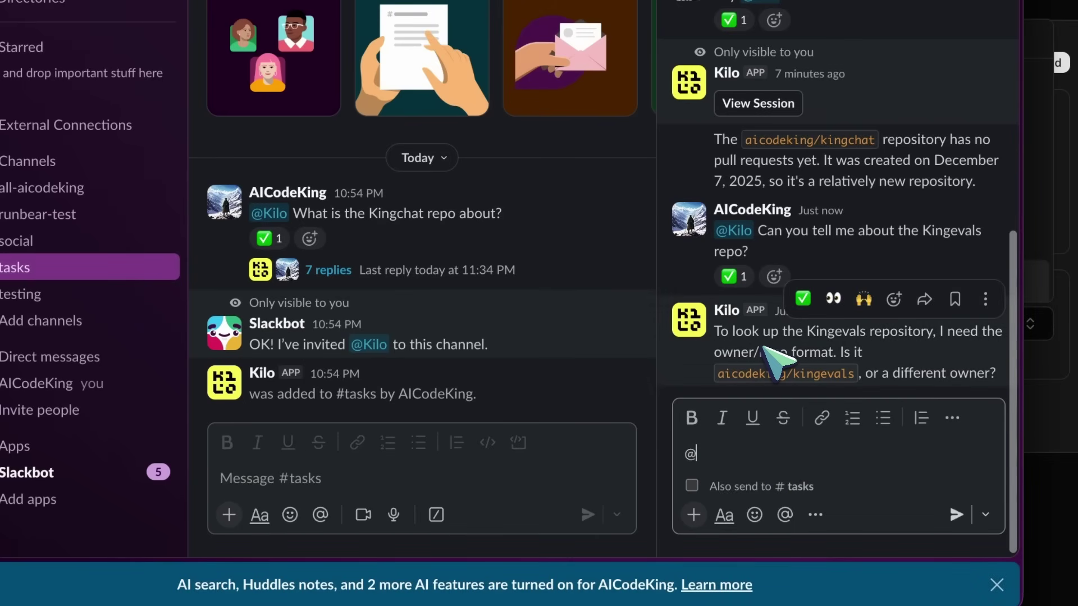
{"action": "type", "text": "Kilo"}
{"action": "key", "text": "Return"}
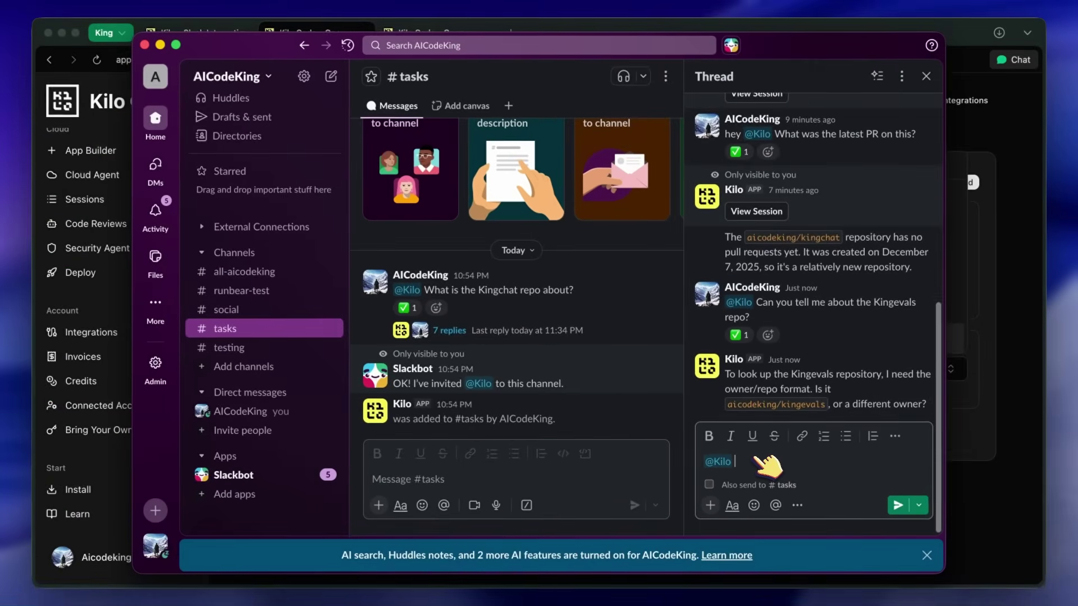
{"action": "type", "text": "A"}
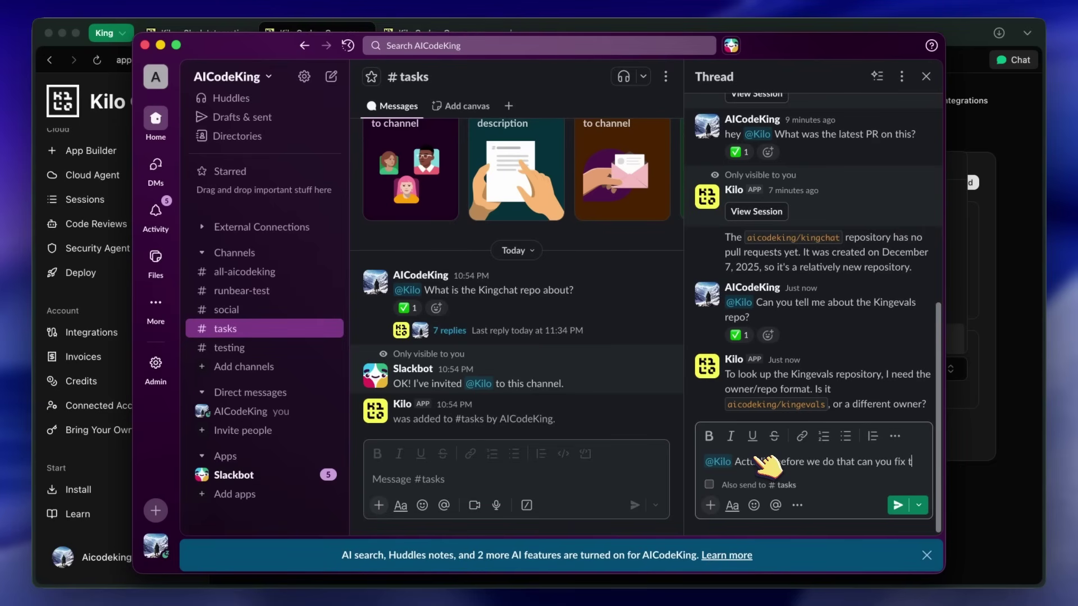
{"action": "type", "text": "e readme file to have better formatting?"}
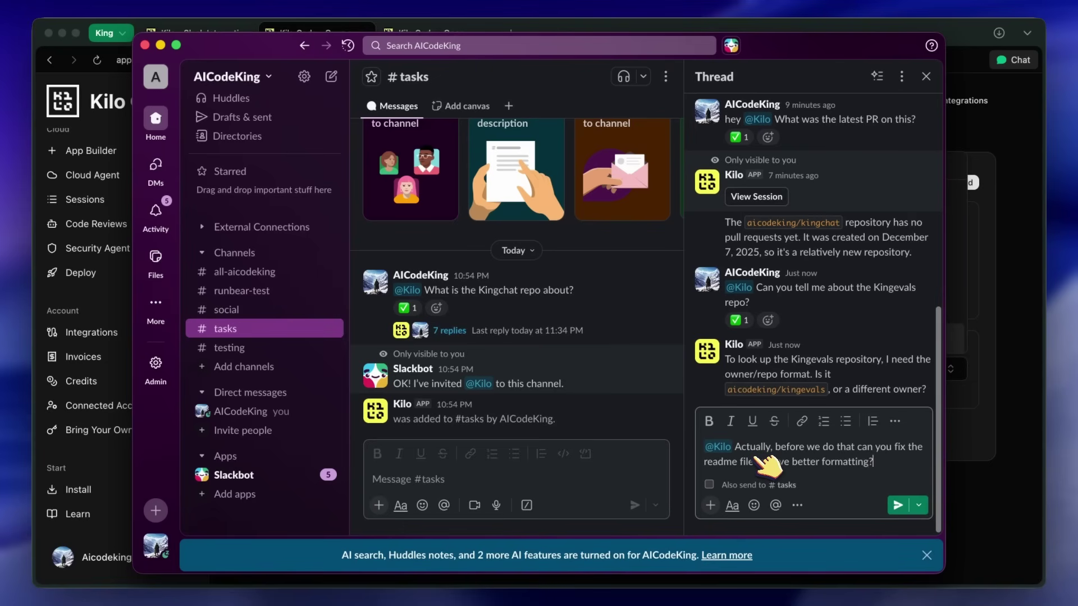
{"action": "key", "text": "Return"}
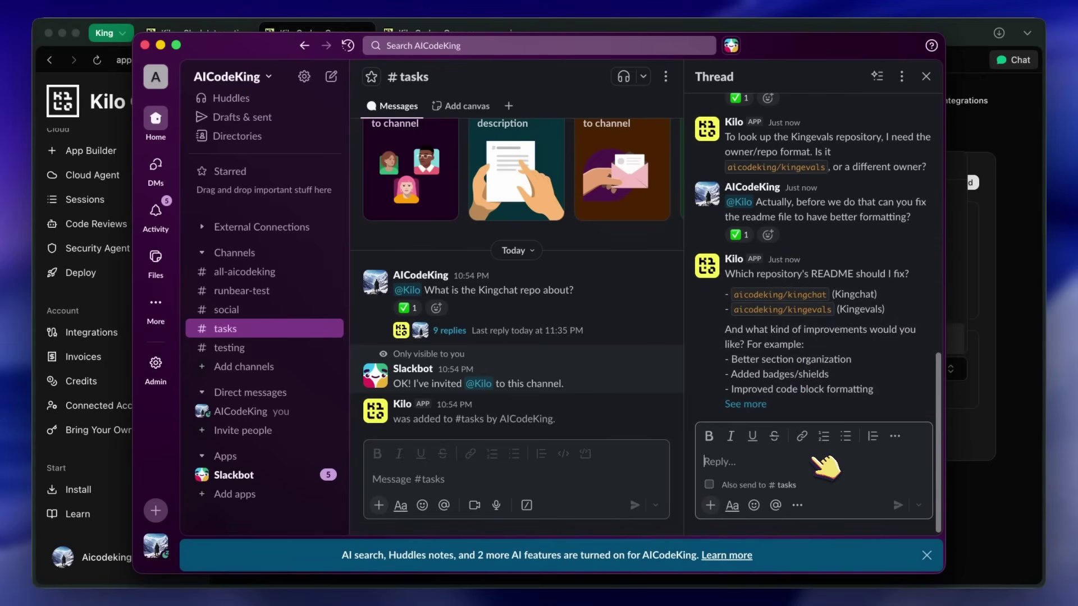
{"action": "type", "text": "Kingchat"}
{"action": "key", "text": "Return"}
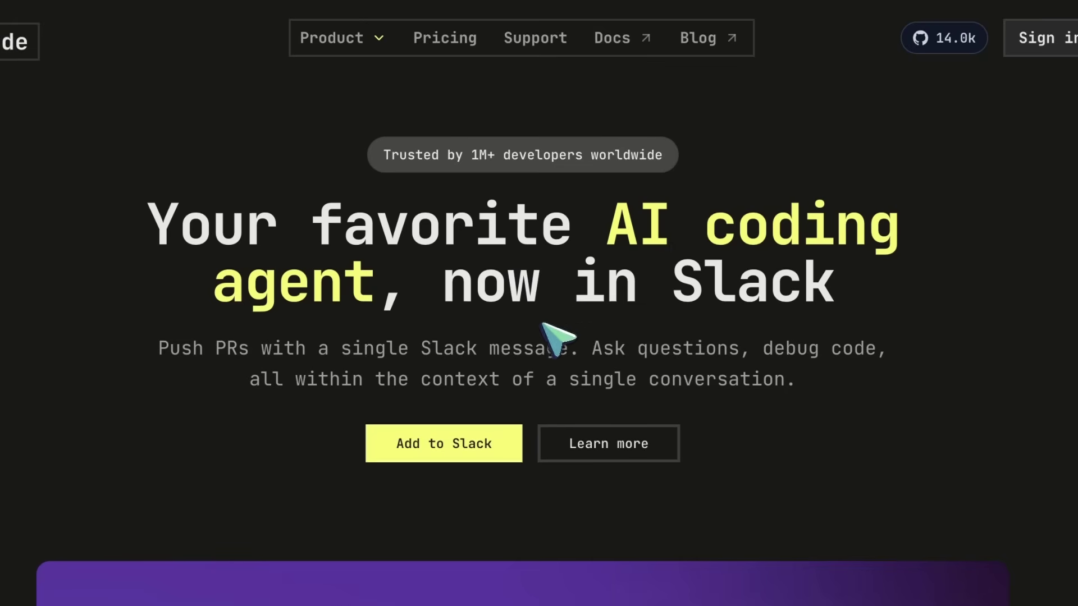
- Scroll the Kilo Slack page down to 'Turn discussions into pull requests', then go back to Slack
{"action": "scroll", "coordinate": [554, 337], "scroll_direction": "down", "scroll_amount": 10}
{"action": "scroll", "coordinate": [561, 333], "scroll_direction": "down", "scroll_amount": 10}
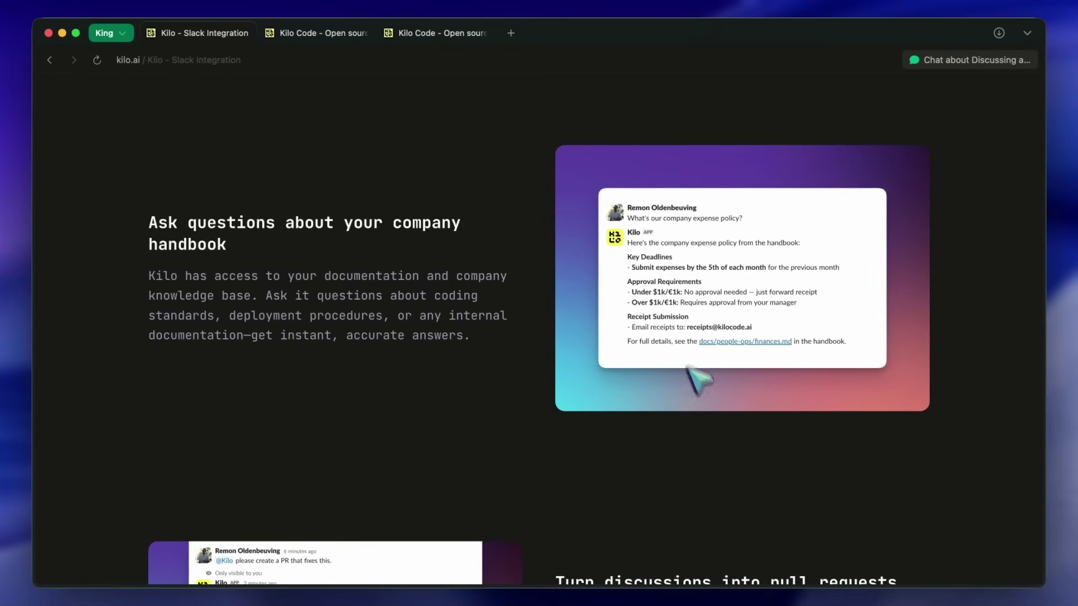
{"action": "scroll", "coordinate": [775, 481], "scroll_direction": "down", "scroll_amount": 7}
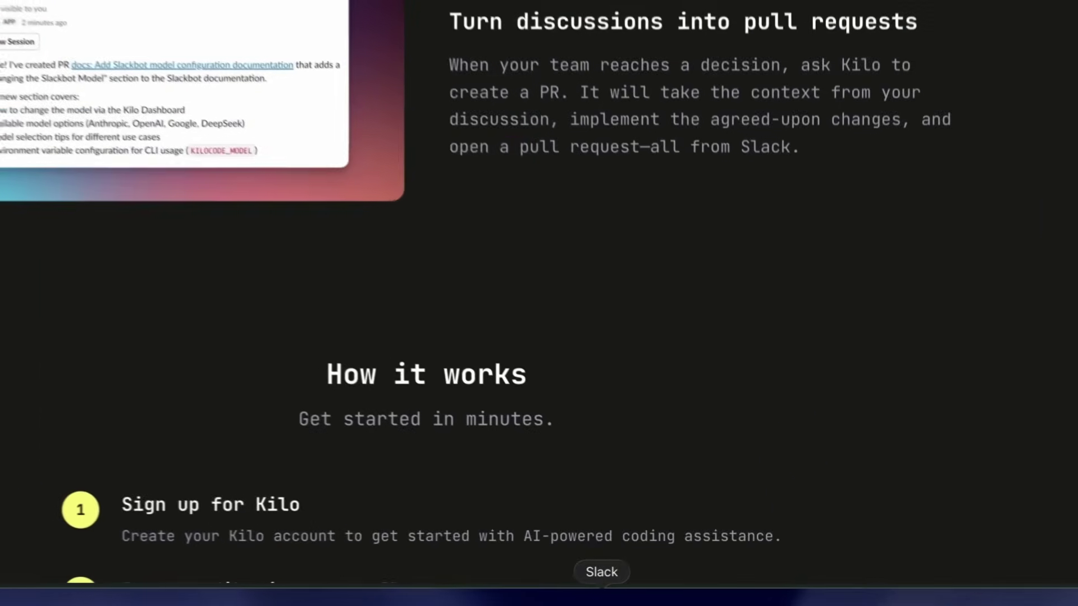
{"action": "left_click", "coordinate": [601, 596]}
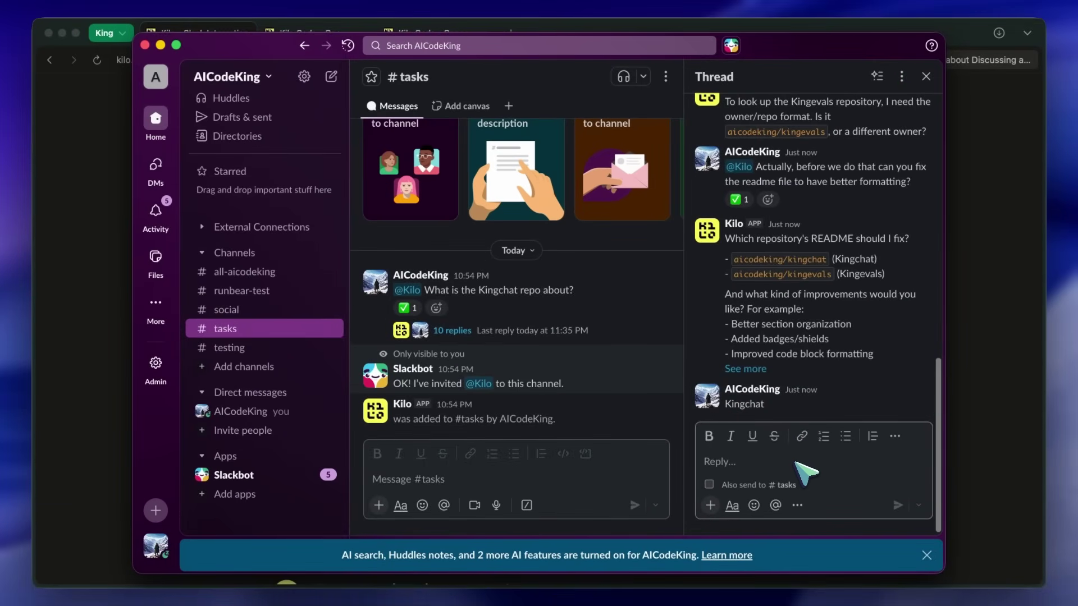
{"action": "left_click", "coordinate": [796, 464]}
{"action": "type", "text": "@Kilo D"}
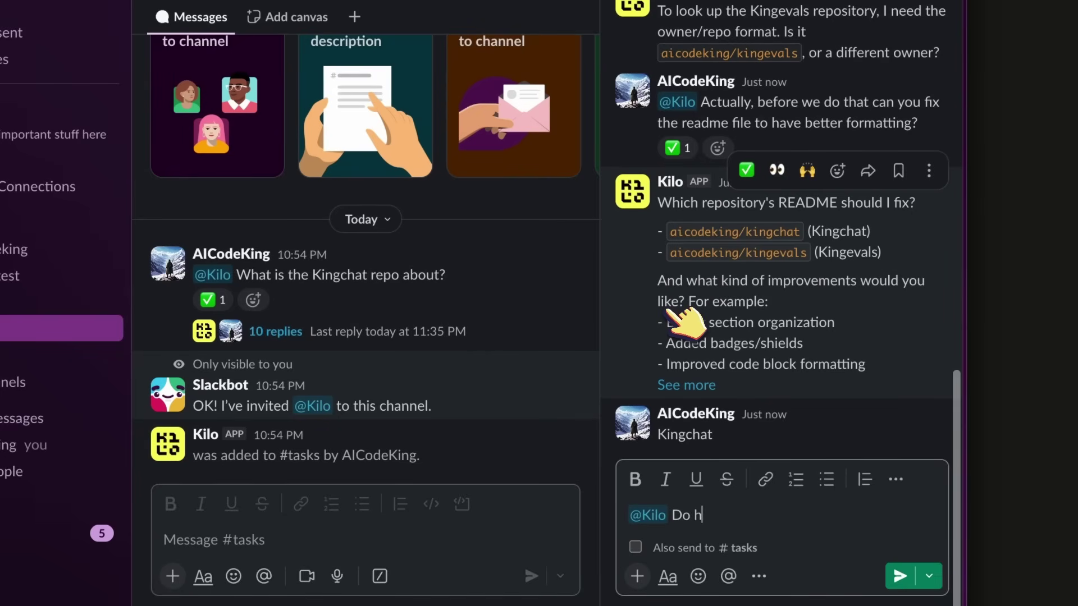
{"action": "type", "text": "o that and make a PR"}
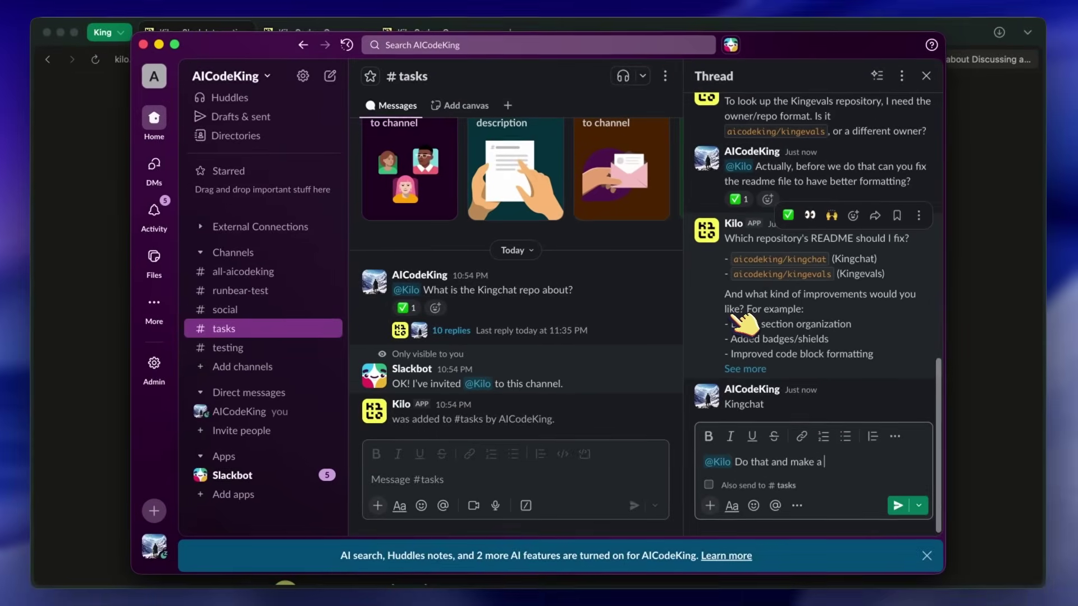
{"action": "key", "text": "Return"}
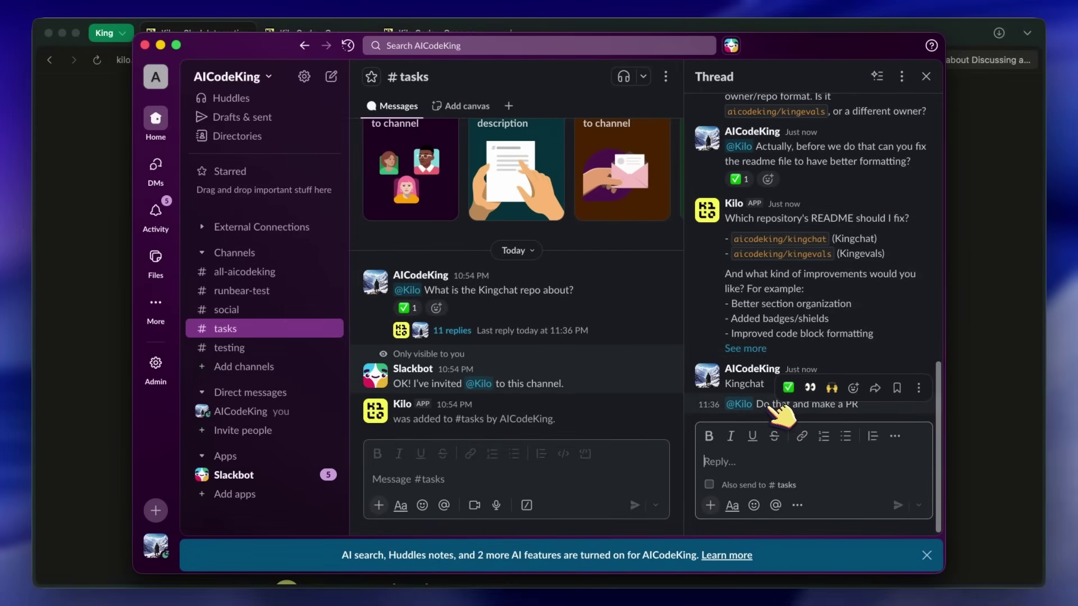
{"action": "mouse_move", "coordinate": [745, 402]}
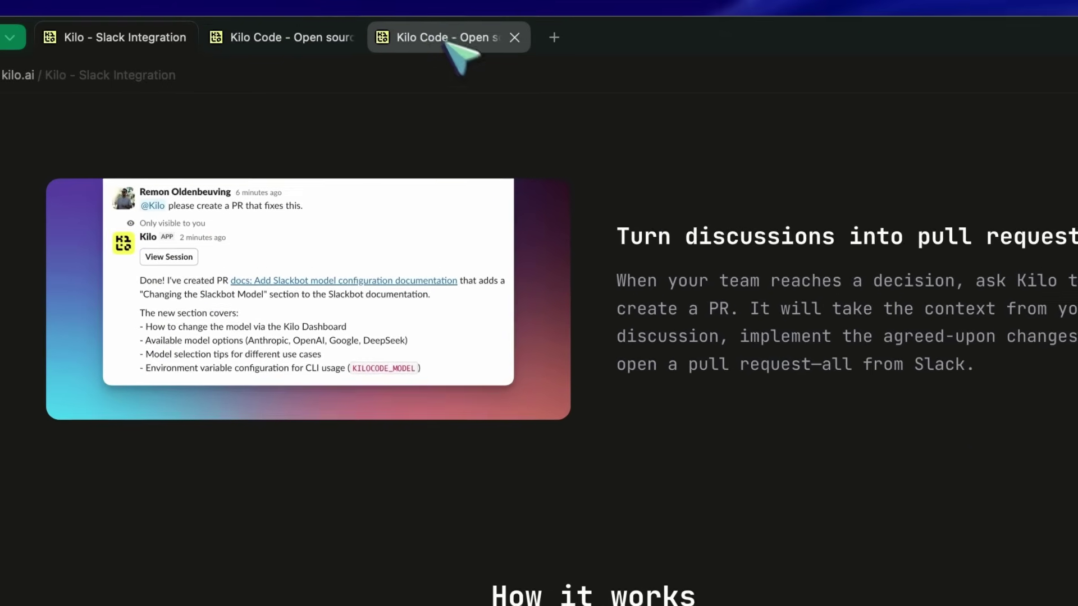
- Open the 'Enhance README.md' cloud agent session and dismiss the Resume Session in Cloud dialog
{"action": "left_click", "coordinate": [442, 37]}
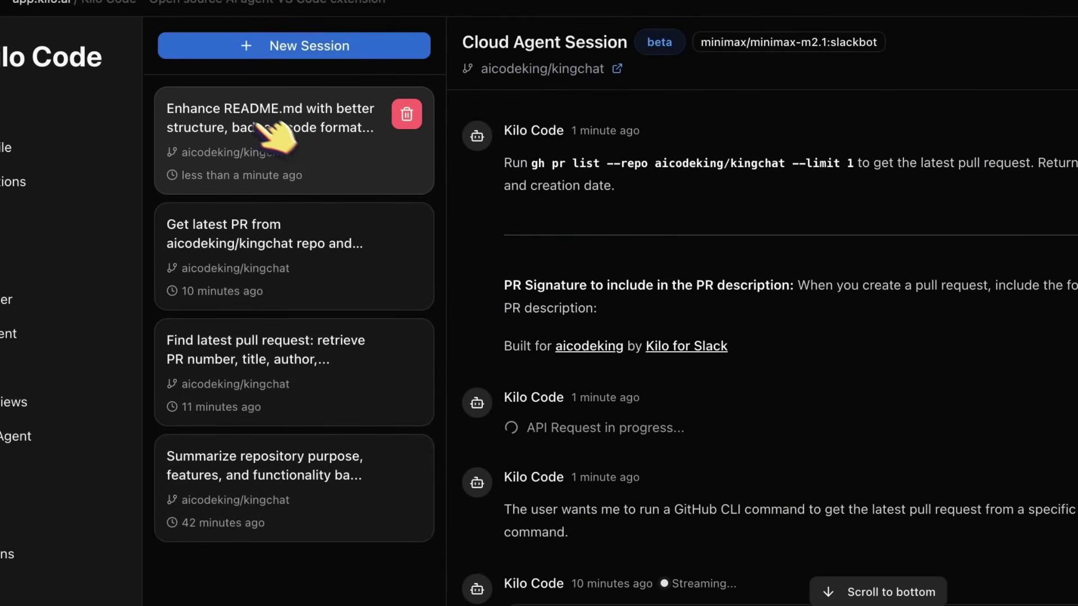
{"action": "mouse_move", "coordinate": [313, 288]}
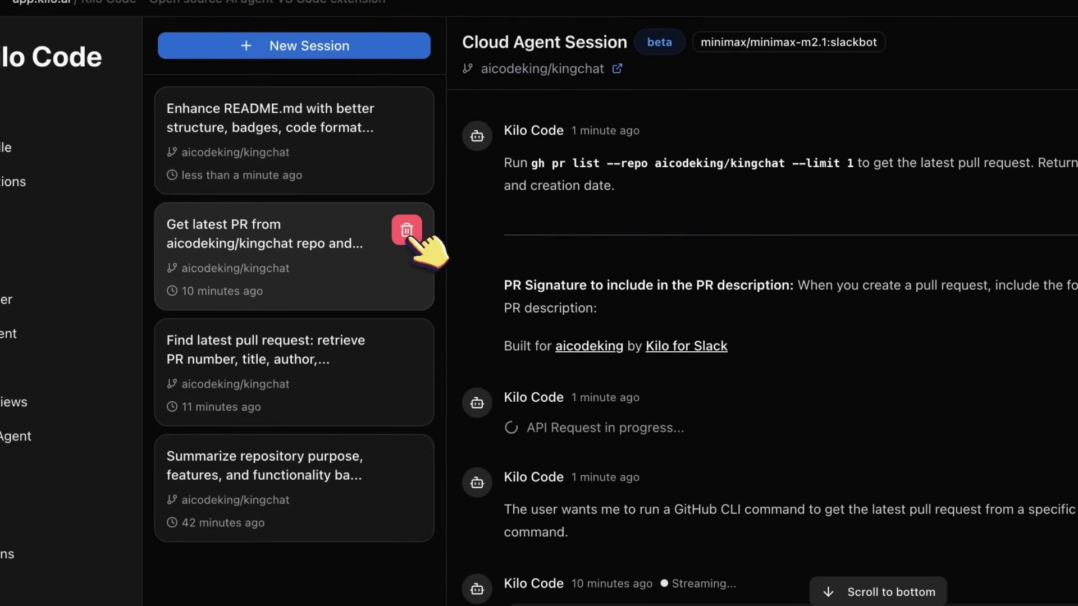
{"action": "left_click", "coordinate": [296, 120]}
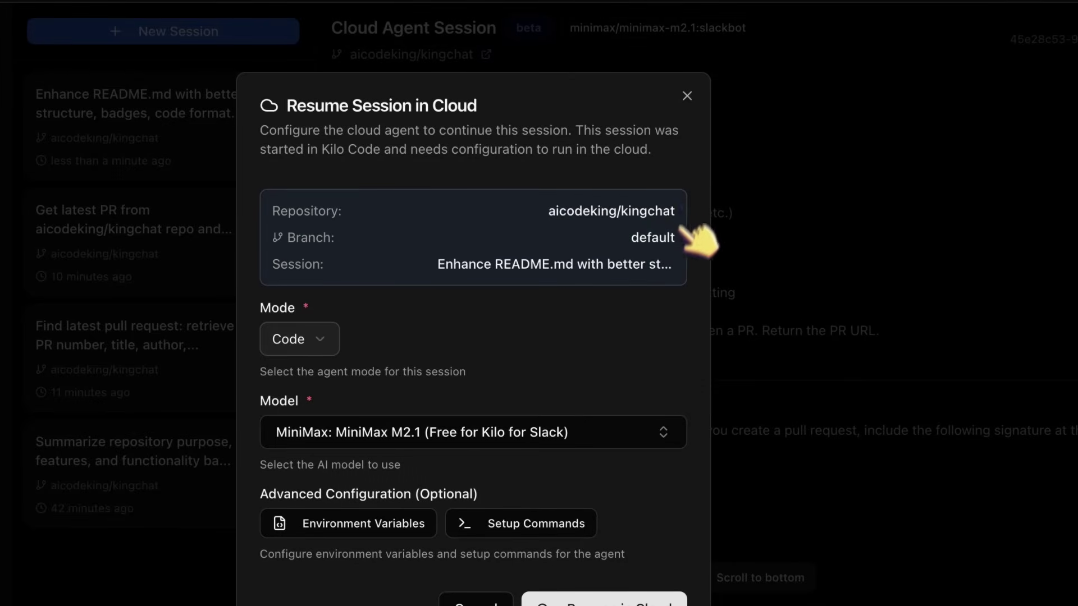
{"action": "left_click", "coordinate": [686, 97]}
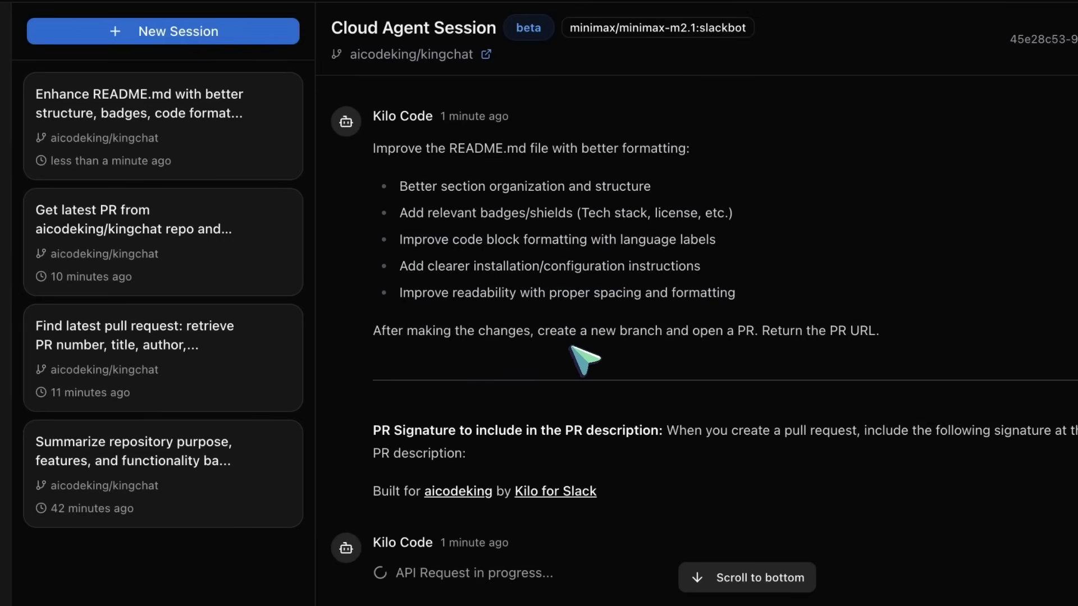
- Scroll the session chat to follow the agent pushing the improve-readme-formatting branch
{"action": "scroll", "coordinate": [583, 362], "scroll_direction": "down", "scroll_amount": 10}
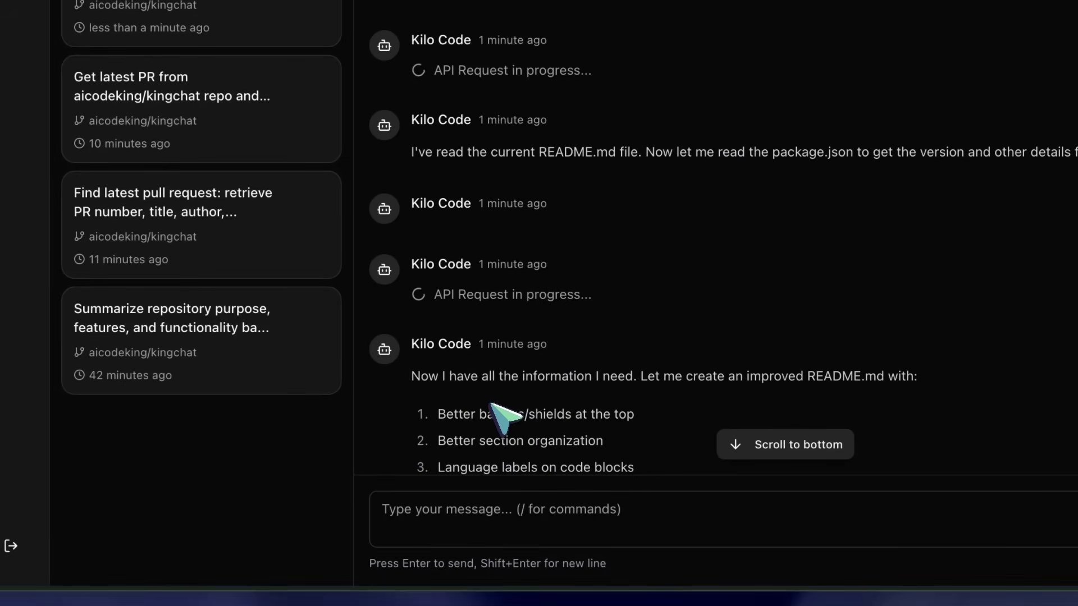
{"action": "scroll", "coordinate": [493, 403], "scroll_direction": "down", "scroll_amount": 10}
{"action": "scroll", "coordinate": [631, 409], "scroll_direction": "down", "scroll_amount": 5}
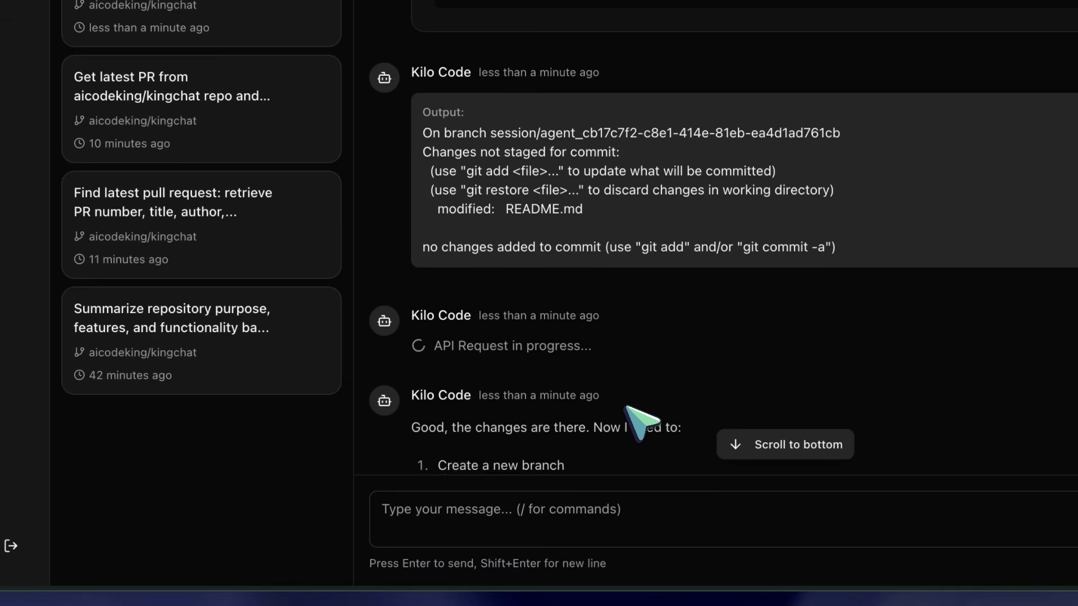
{"action": "scroll", "coordinate": [651, 398], "scroll_direction": "down", "scroll_amount": 15}
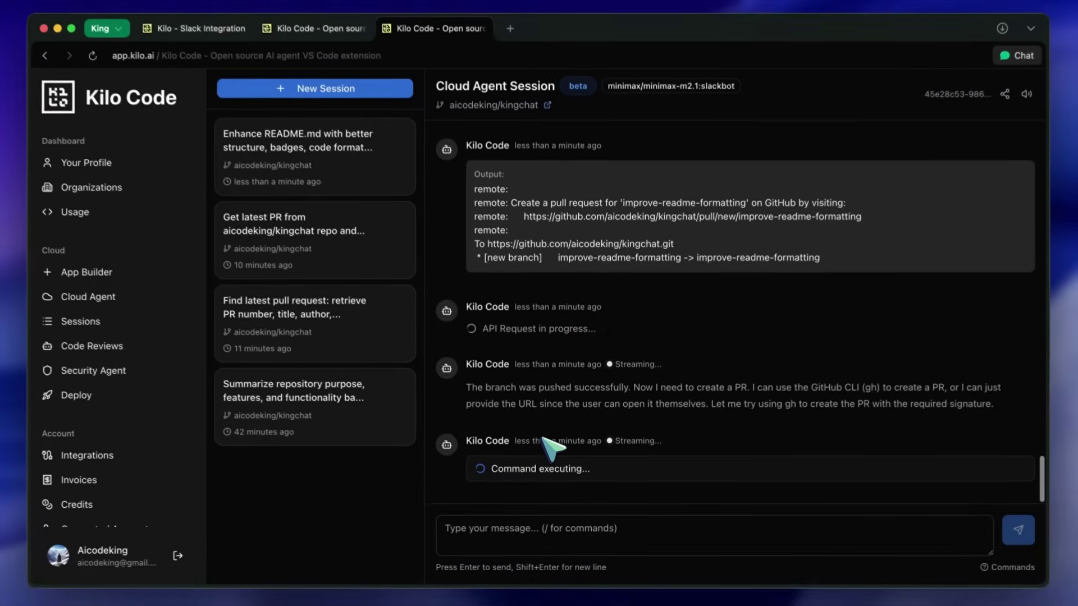
{"action": "scroll", "coordinate": [556, 444], "scroll_direction": "up", "scroll_amount": 3}
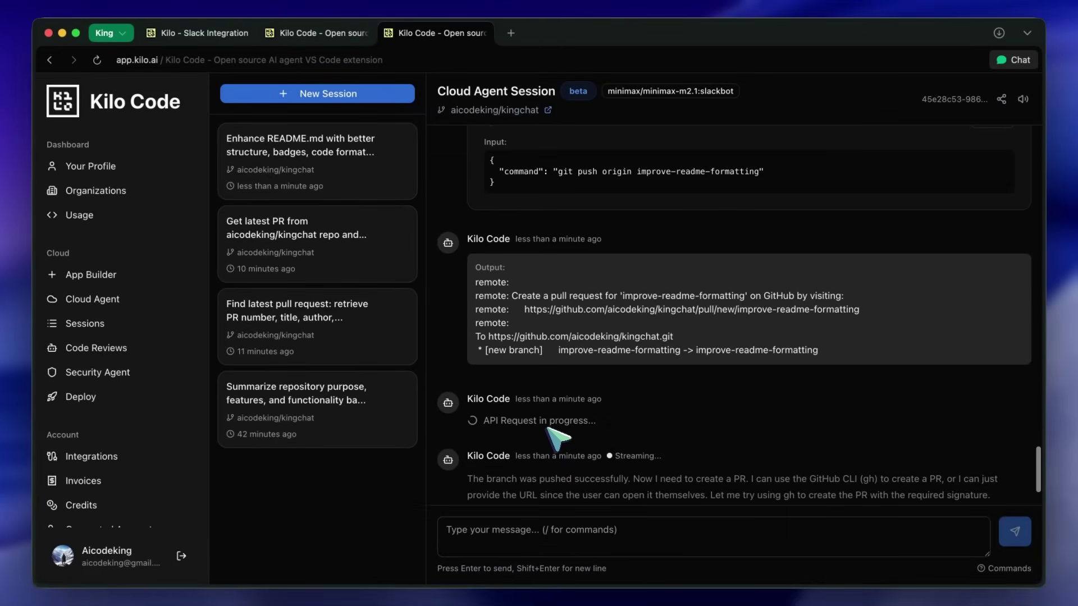
{"action": "scroll", "coordinate": [630, 365], "scroll_direction": "down", "scroll_amount": 3}
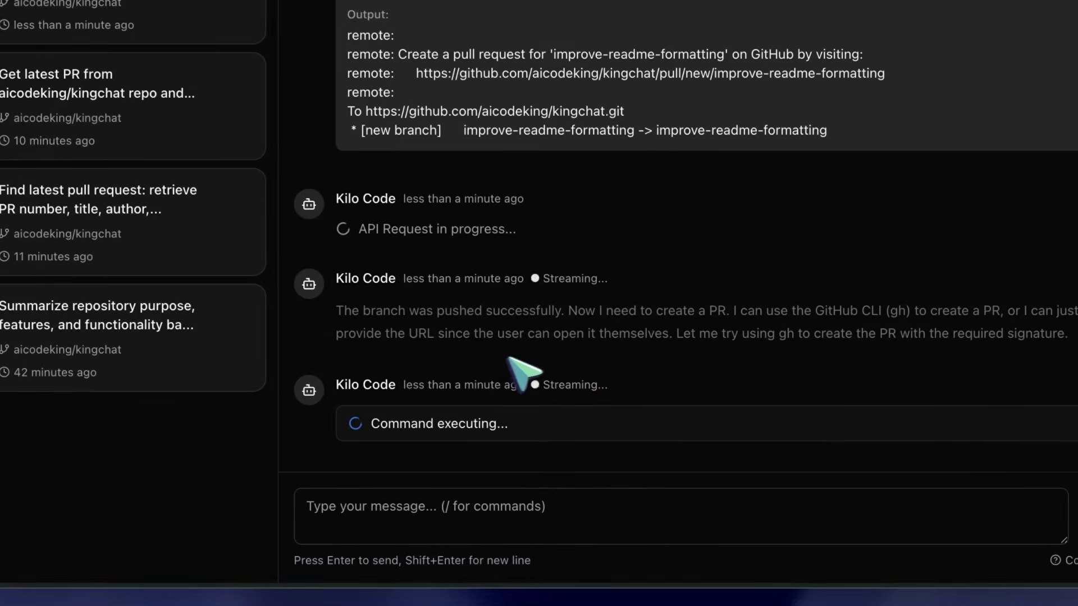
{"action": "scroll", "coordinate": [596, 422], "scroll_direction": "up", "scroll_amount": 1}
{"action": "scroll", "coordinate": [564, 401], "scroll_direction": "down", "scroll_amount": 1}
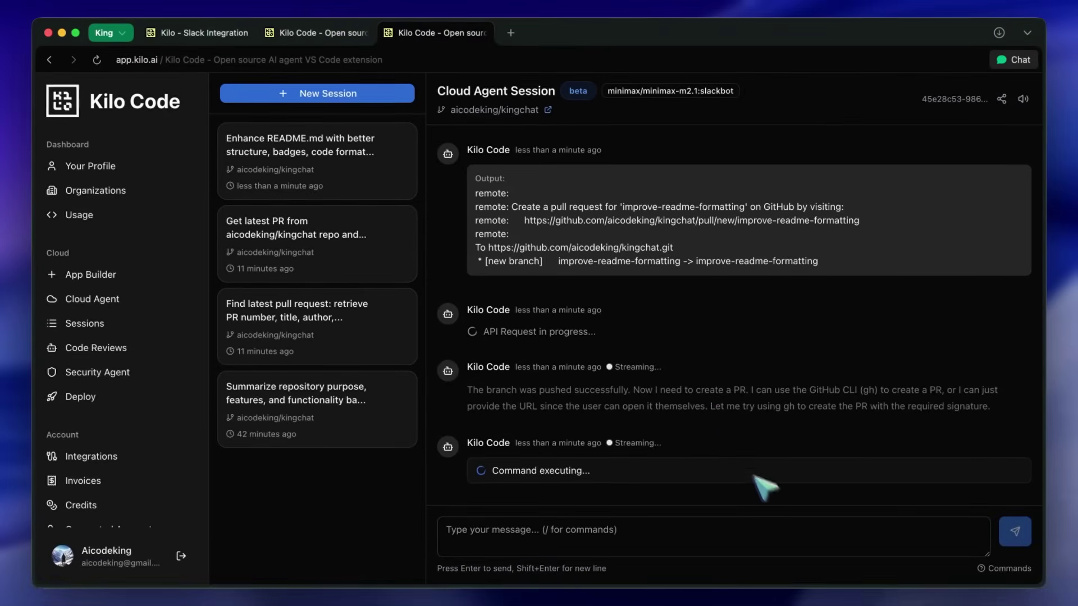
{"action": "scroll", "coordinate": [670, 327], "scroll_direction": "up", "scroll_amount": 5}
{"action": "scroll", "coordinate": [705, 403], "scroll_direction": "up", "scroll_amount": 2}
{"action": "scroll", "coordinate": [705, 400], "scroll_direction": "down", "scroll_amount": 12}
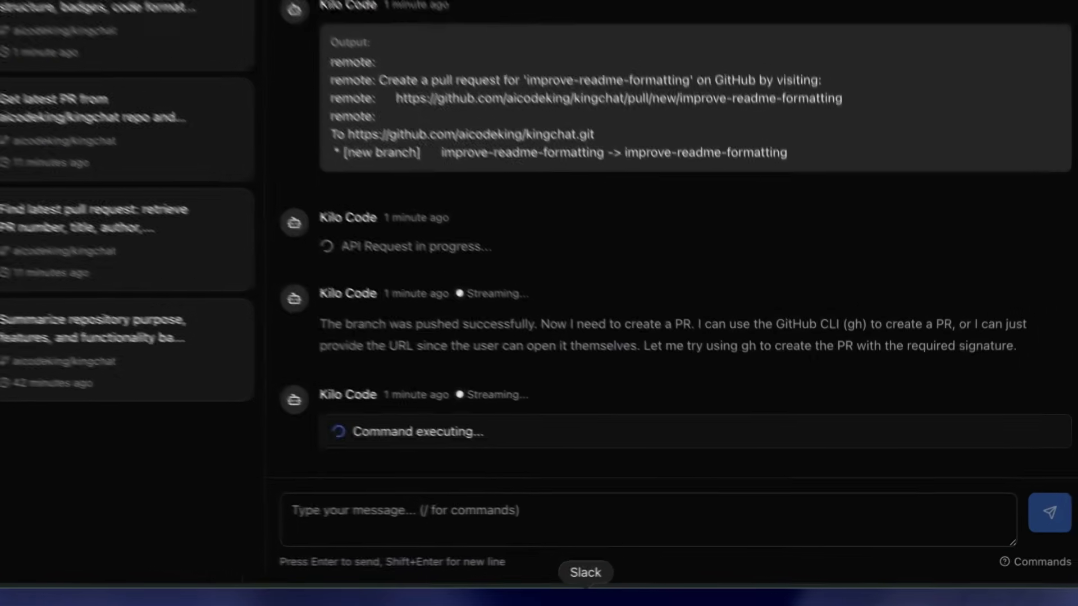
- Open pull request #2 from Kilo's Slack reply and highlight its title 'docs: improve README.md with better formatting, badges, and structure'
{"action": "left_click", "coordinate": [674, 598]}
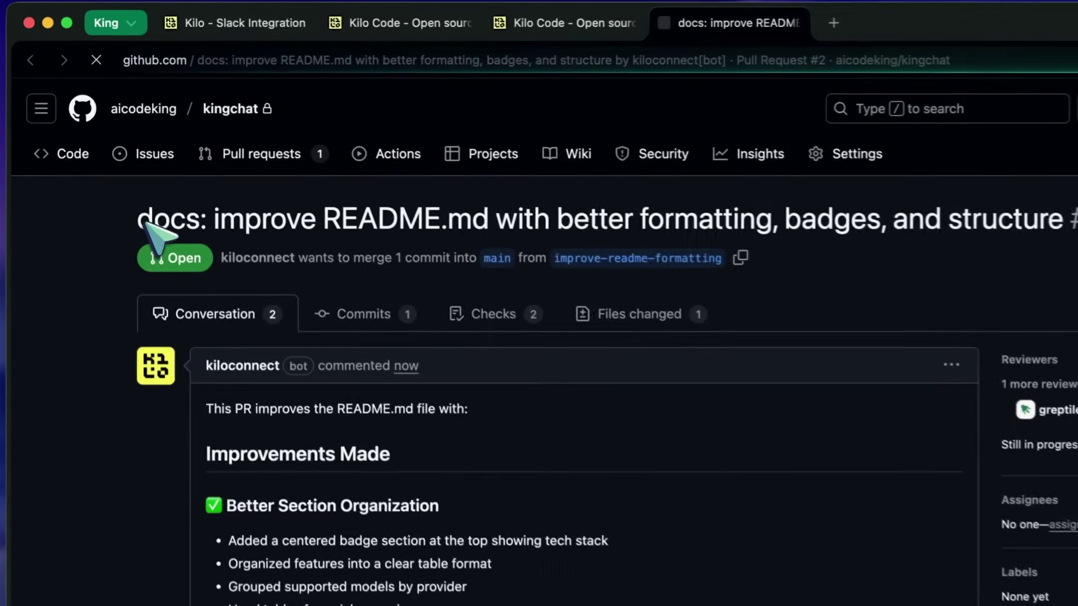
{"action": "left_click_drag", "start_coordinate": [128, 174], "coordinate": [346, 193]}
{"action": "left_click_drag", "start_coordinate": [446, 250], "coordinate": [1077, 220]}
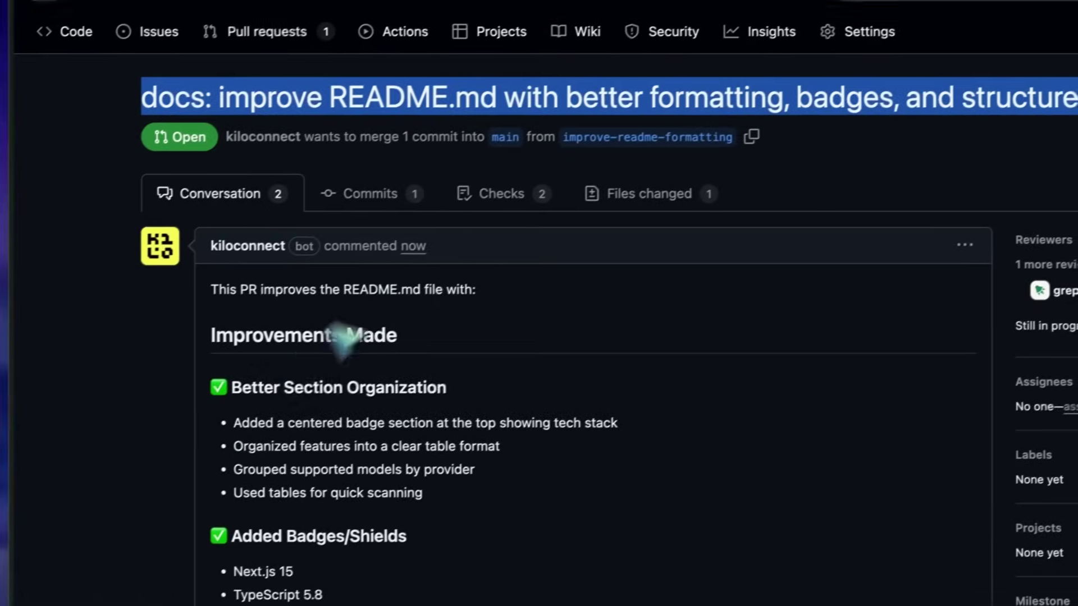
- Review PR #2's description and checks, then return to the top of the page
{"action": "scroll", "coordinate": [228, 440], "scroll_direction": "down", "scroll_amount": 3}
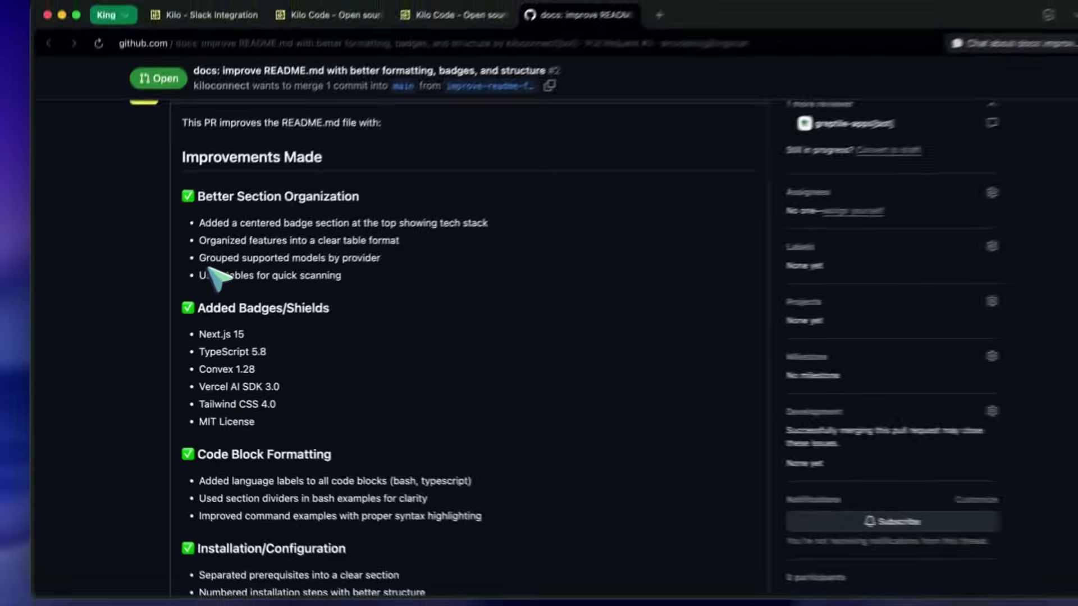
{"action": "scroll", "coordinate": [209, 270], "scroll_direction": "down", "scroll_amount": 10}
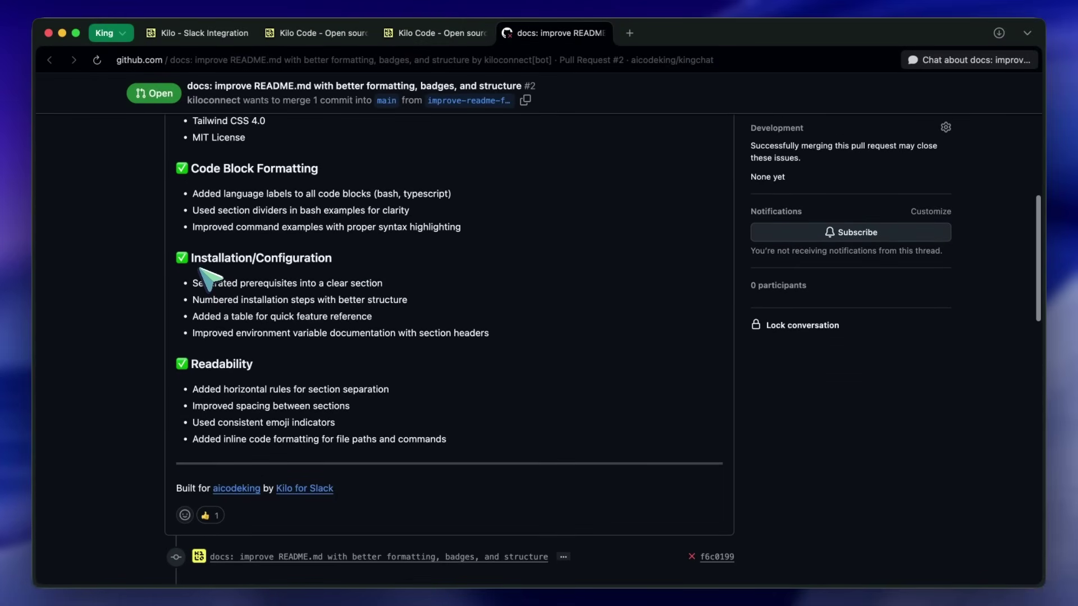
{"action": "scroll", "coordinate": [211, 278], "scroll_direction": "down", "scroll_amount": 10}
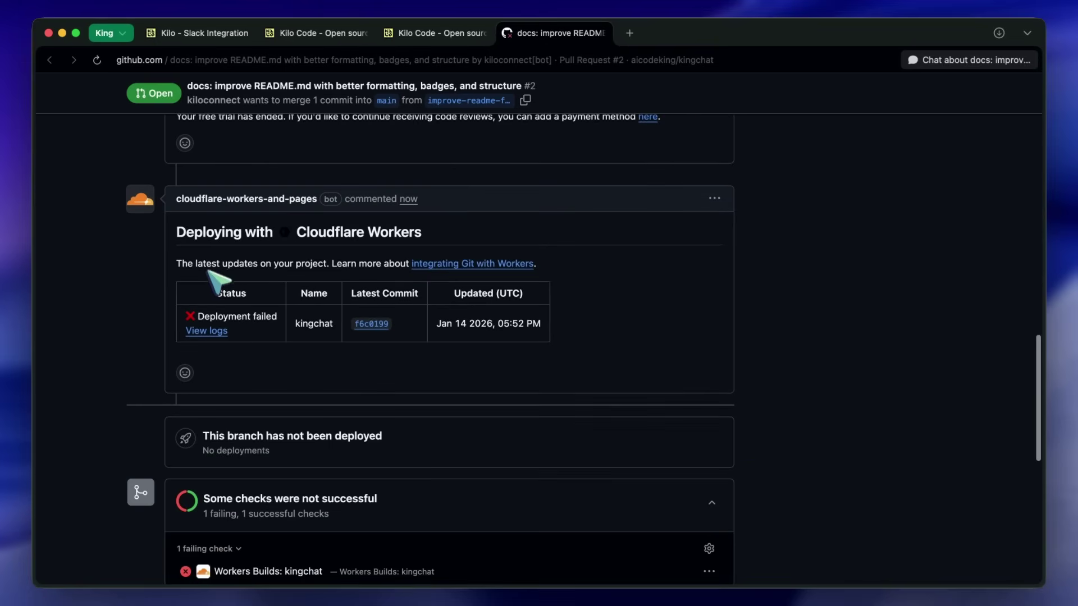
{"action": "scroll", "coordinate": [219, 278], "scroll_direction": "down", "scroll_amount": 5}
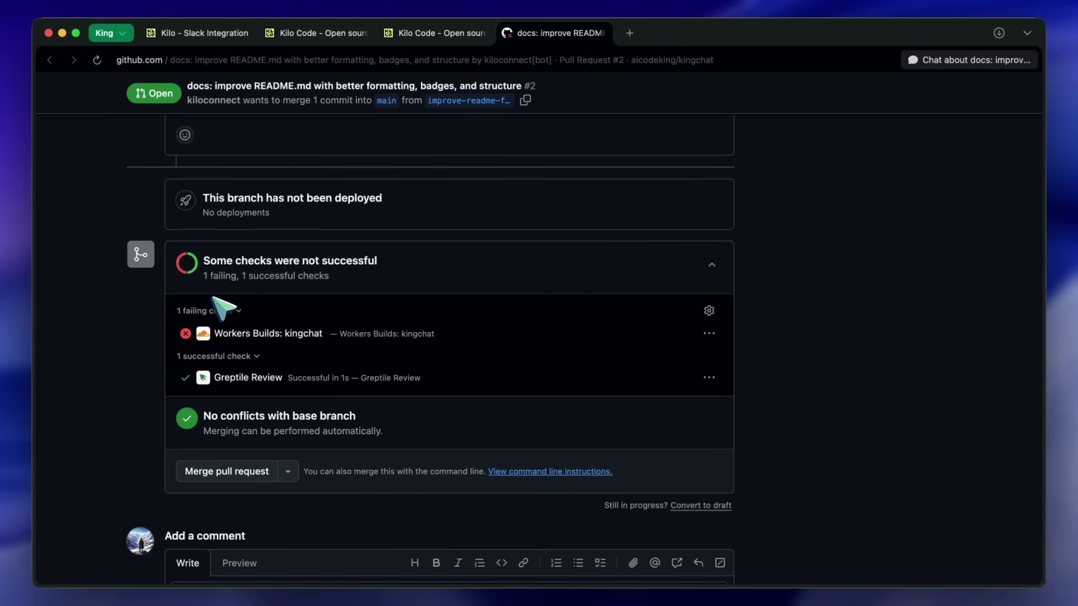
{"action": "scroll", "coordinate": [223, 308], "scroll_direction": "down", "scroll_amount": 3}
{"action": "scroll", "coordinate": [218, 297], "scroll_direction": "up", "scroll_amount": 5}
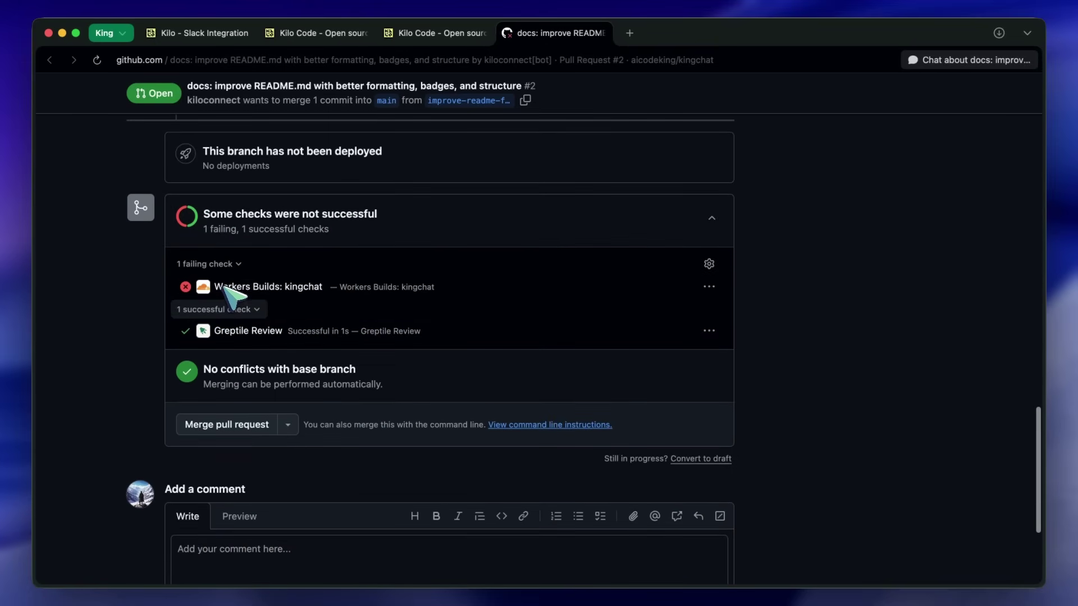
{"action": "scroll", "coordinate": [242, 289], "scroll_direction": "up", "scroll_amount": 6}
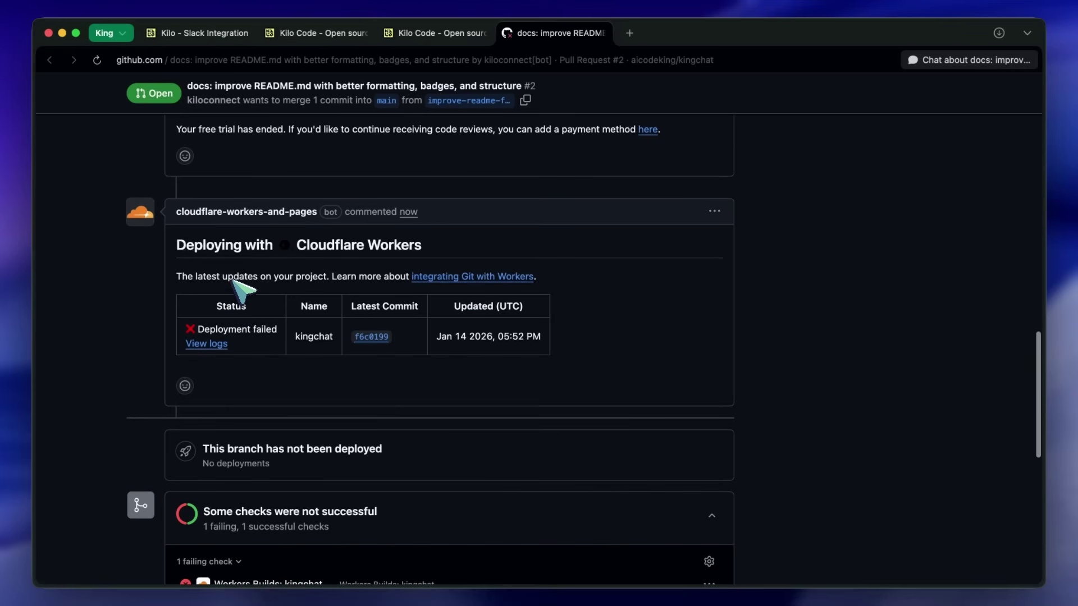
{"action": "scroll", "coordinate": [254, 271], "scroll_direction": "up", "scroll_amount": 2}
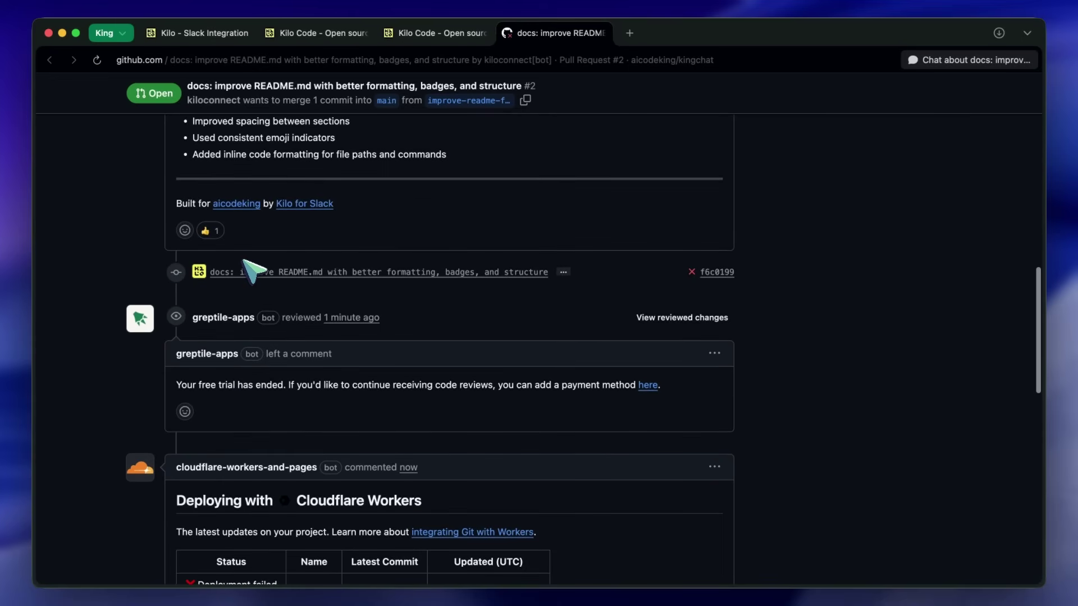
{"action": "scroll", "coordinate": [258, 273], "scroll_direction": "up", "scroll_amount": 15}
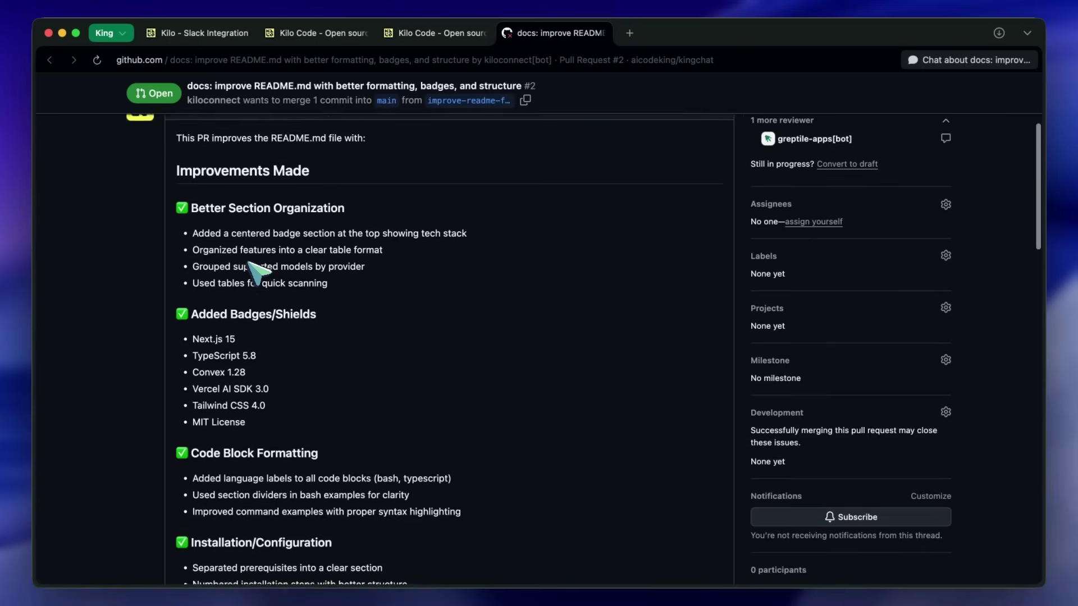
{"action": "scroll", "coordinate": [258, 273], "scroll_direction": "up", "scroll_amount": 1}
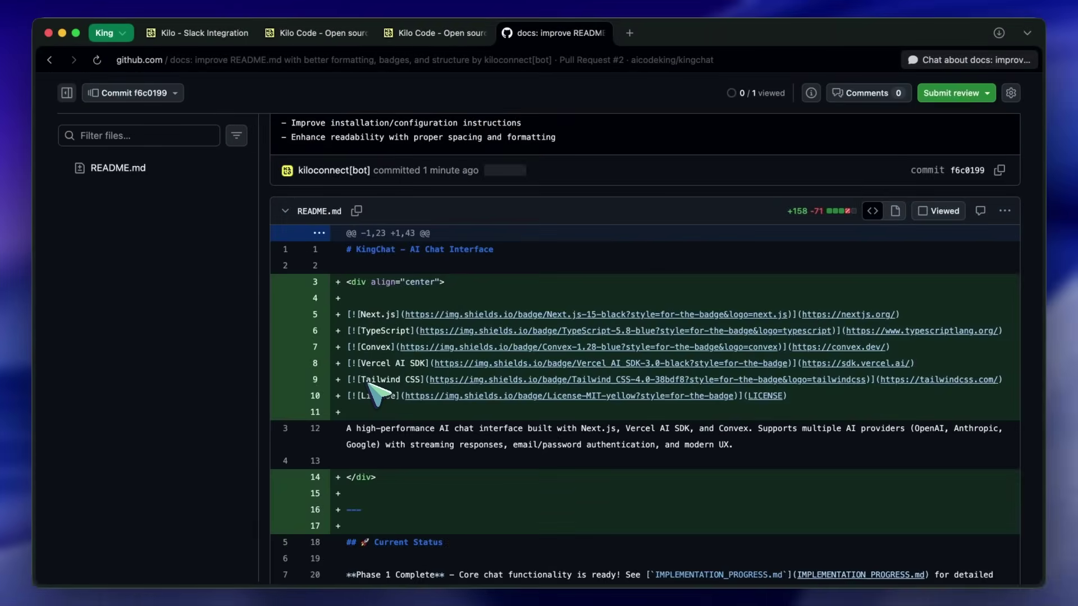
{"action": "scroll", "coordinate": [481, 394], "scroll_direction": "down", "scroll_amount": 10}
{"action": "scroll", "coordinate": [368, 383], "scroll_direction": "down", "scroll_amount": 15}
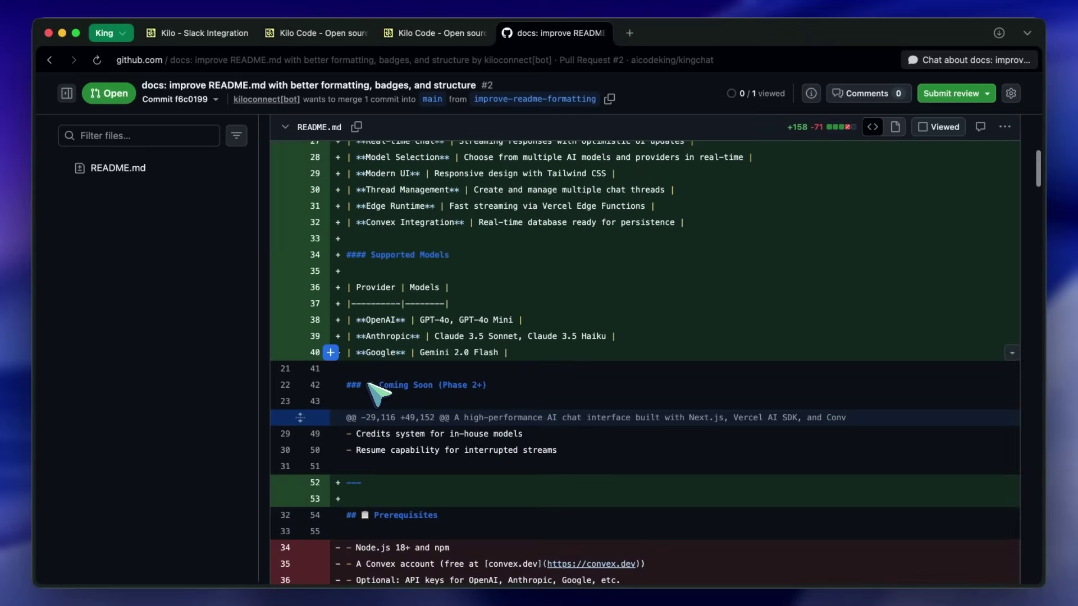
{"action": "scroll", "coordinate": [377, 391], "scroll_direction": "down", "scroll_amount": 15}
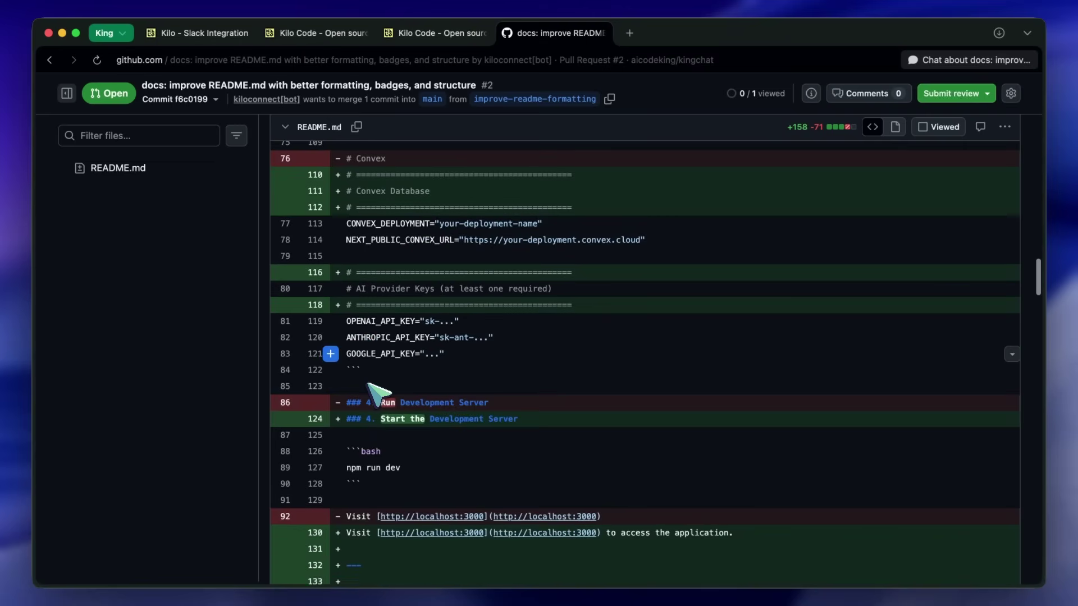
{"action": "scroll", "coordinate": [377, 393], "scroll_direction": "down", "scroll_amount": 10}
{"action": "scroll", "coordinate": [377, 393], "scroll_direction": "down", "scroll_amount": 5}
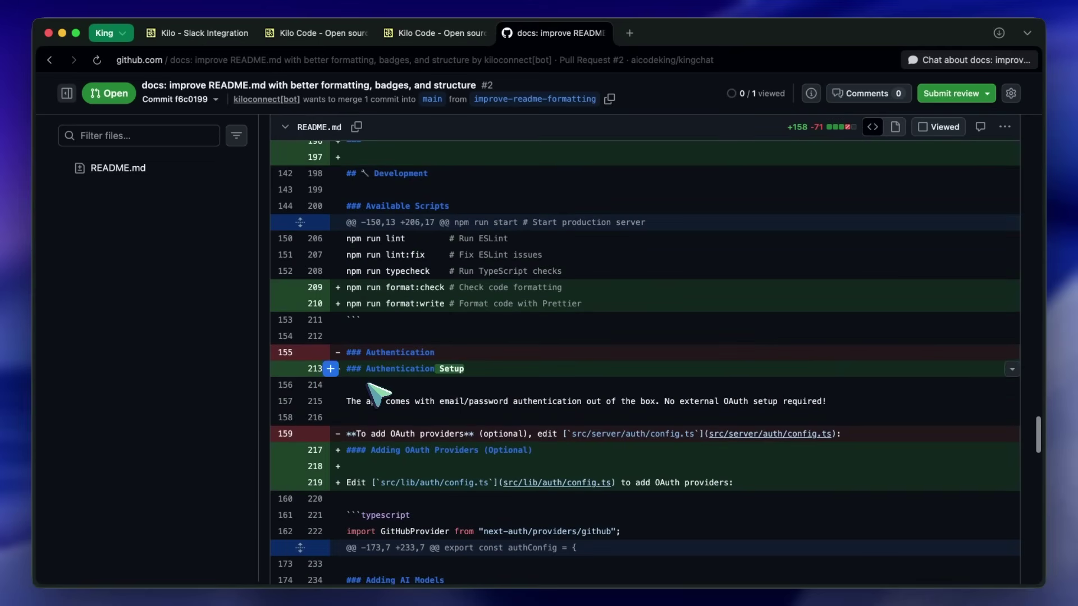
{"action": "scroll", "coordinate": [377, 393], "scroll_direction": "up", "scroll_amount": 5}
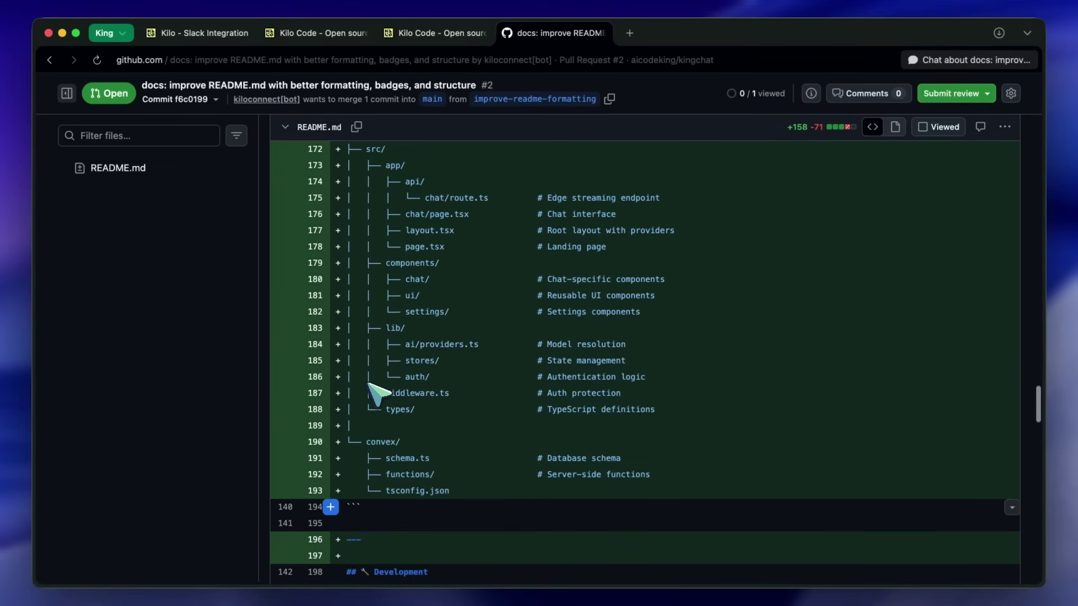
{"action": "scroll", "coordinate": [378, 394], "scroll_direction": "down", "scroll_amount": 2}
{"action": "scroll", "coordinate": [379, 394], "scroll_direction": "down", "scroll_amount": 6}
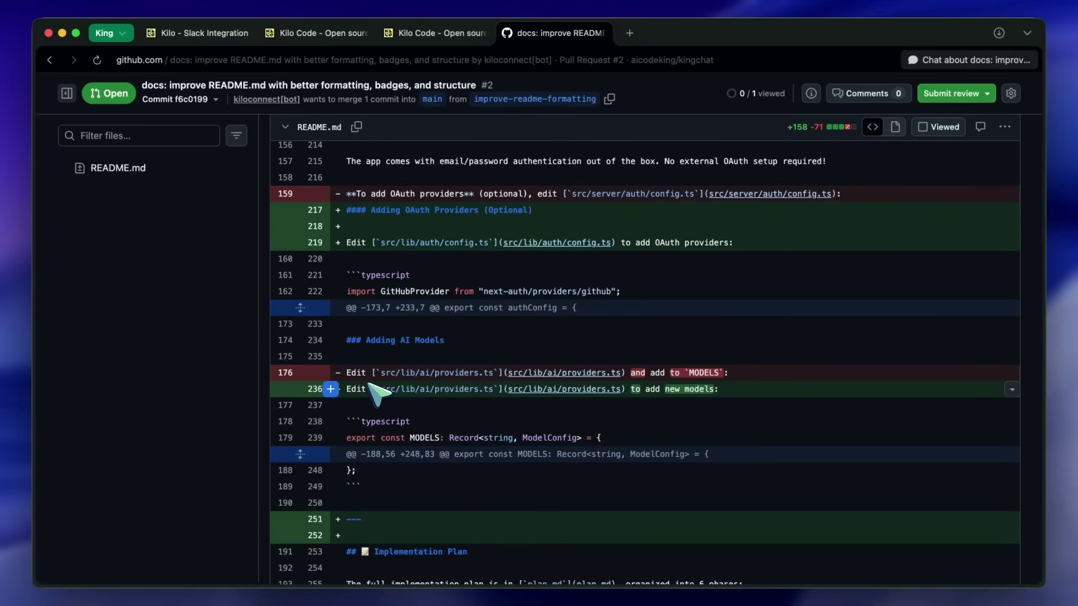
{"action": "scroll", "coordinate": [377, 393], "scroll_direction": "left", "scroll_amount": 5}
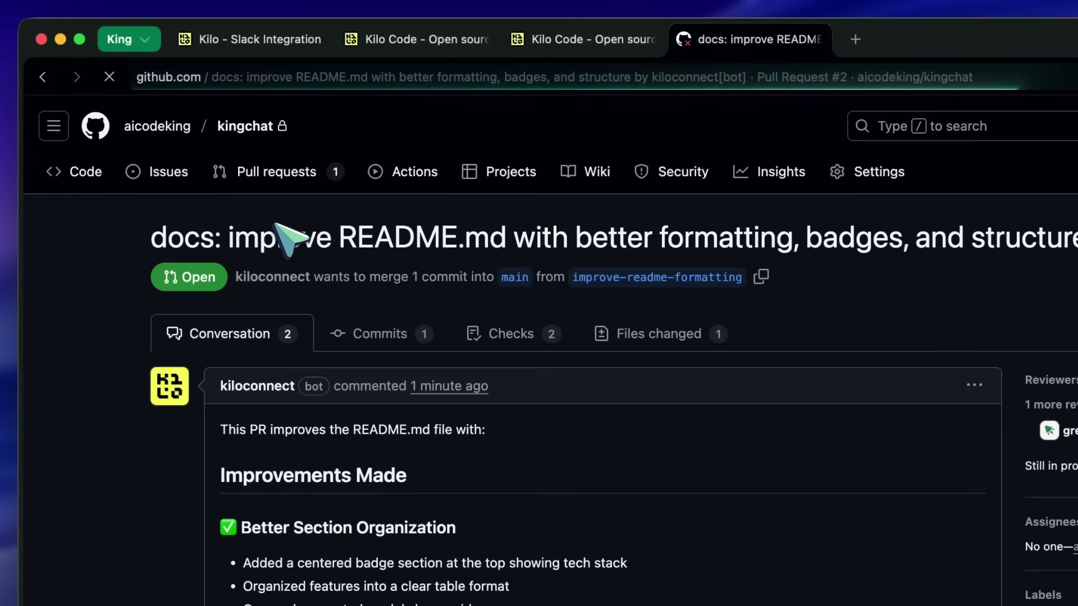
- Read through the bot's list of README improvements in PR #2's description, then scroll back up
{"action": "scroll", "coordinate": [291, 239], "scroll_direction": "down", "scroll_amount": 5}
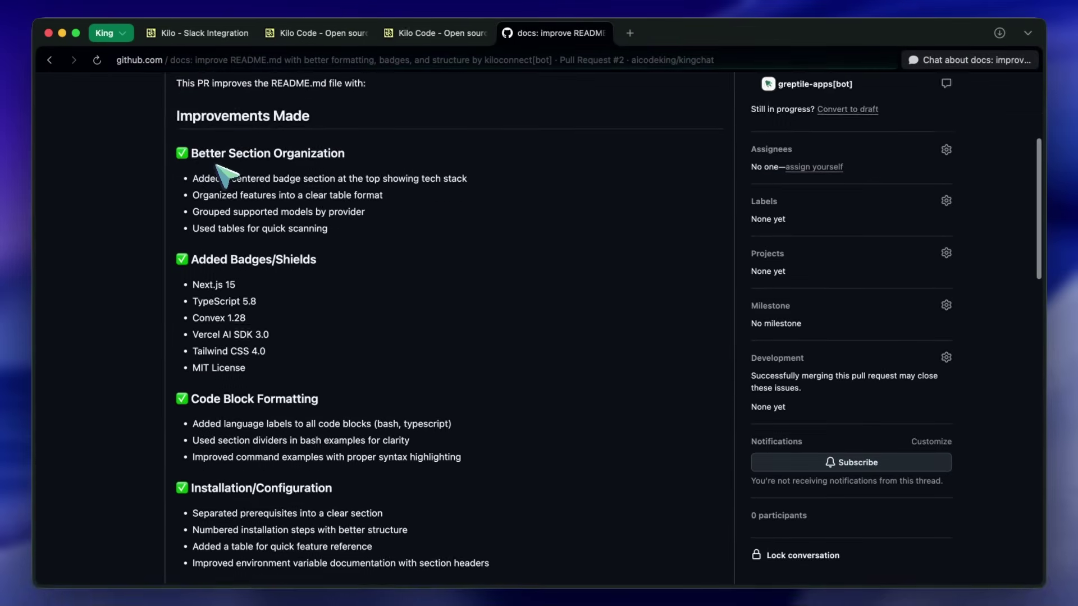
{"action": "scroll", "coordinate": [225, 175], "scroll_direction": "down", "scroll_amount": 6}
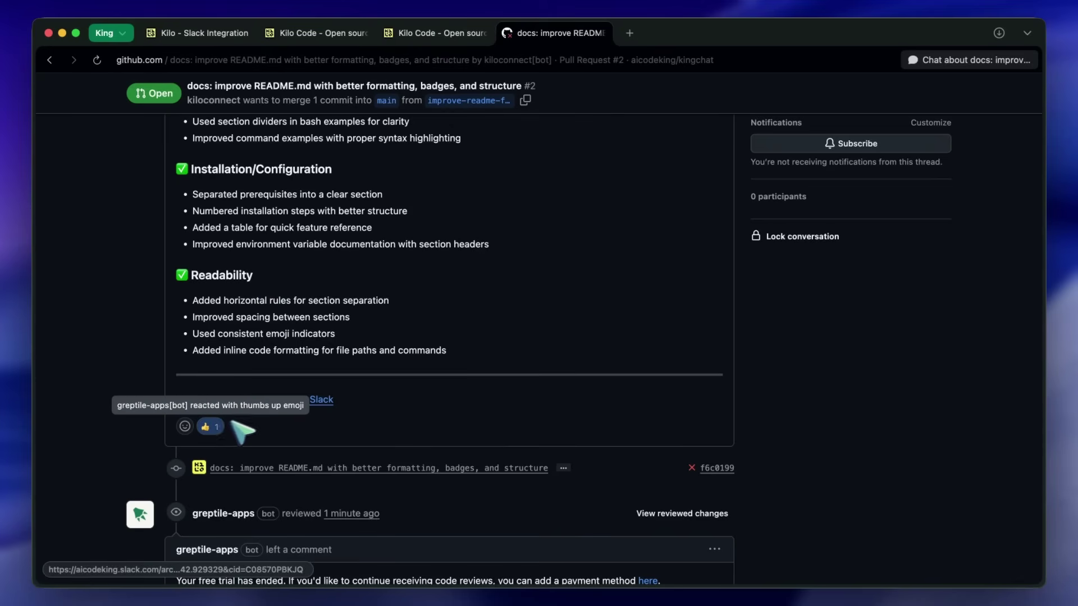
{"action": "scroll", "coordinate": [314, 382], "scroll_direction": "up", "scroll_amount": 10}
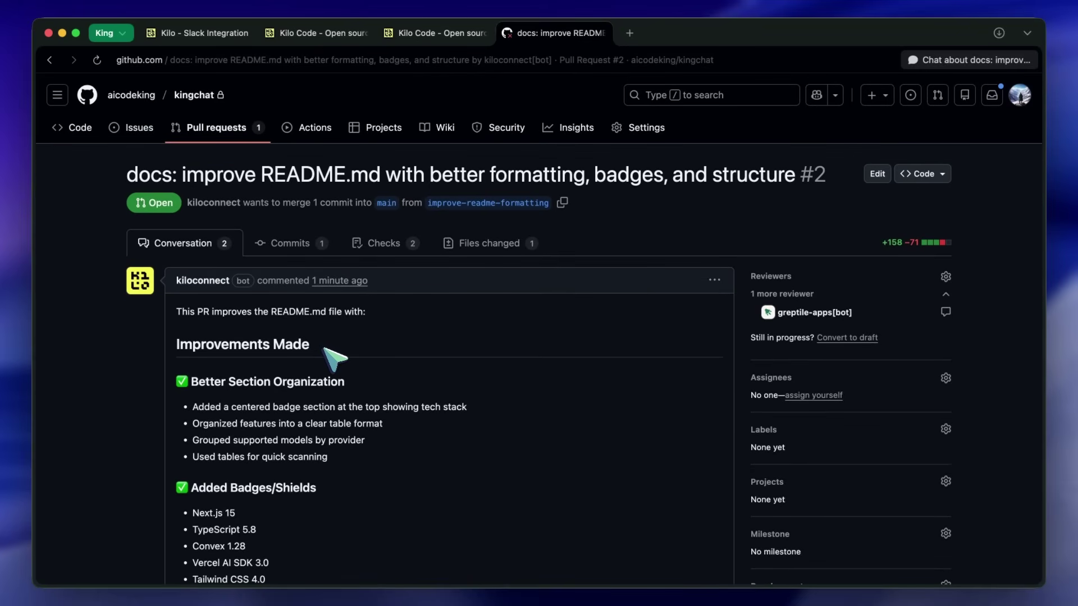